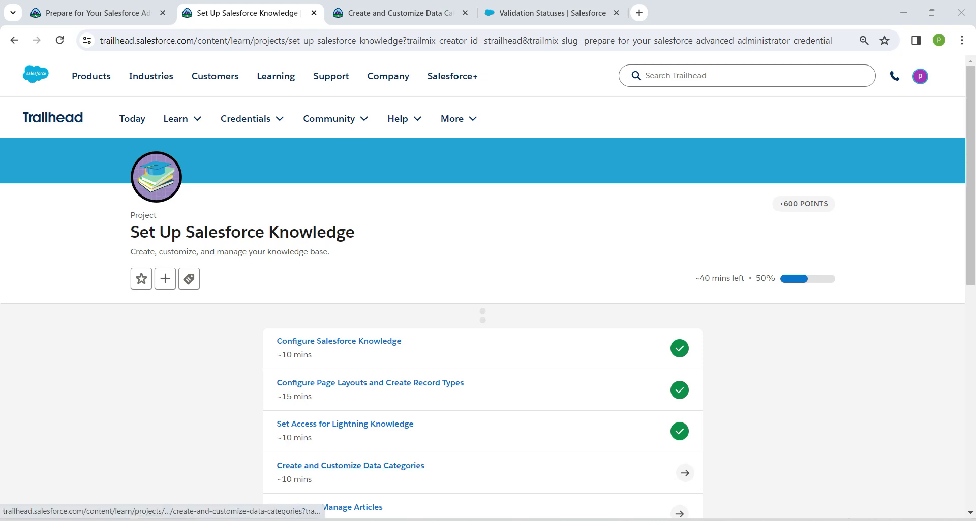
# Open the Create and Customize Data Categories instructions, then launch Service Setup from the Salesforce org and close the Validation Statuses page.
pyautogui.click(351, 465)
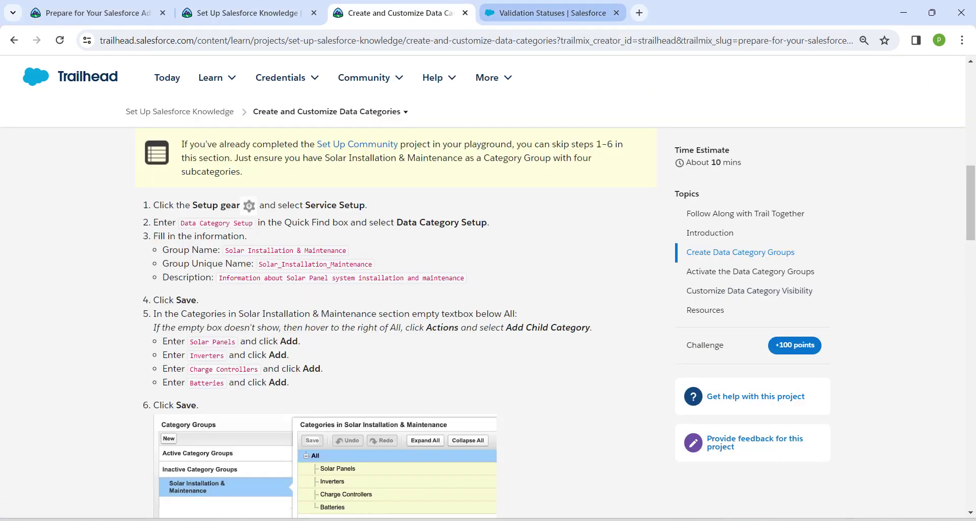
pyautogui.click(547, 13)
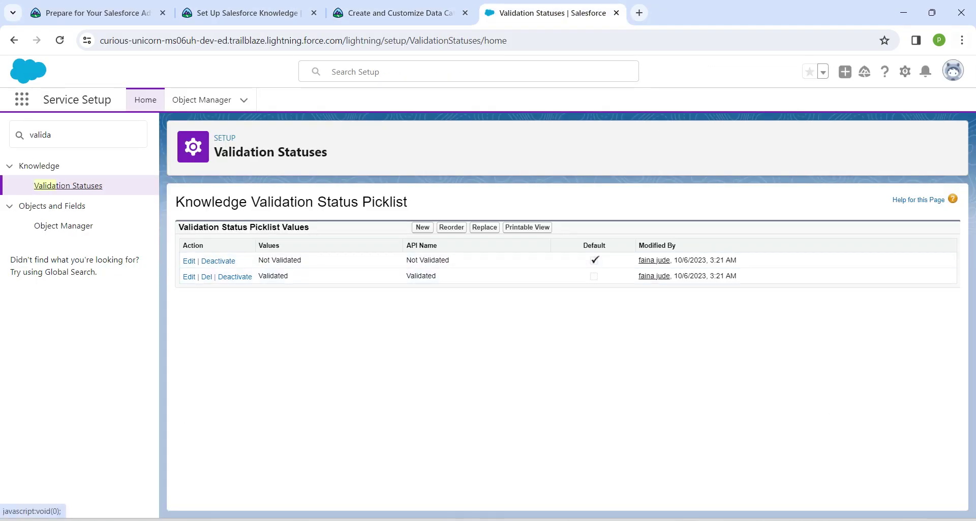
pyautogui.click(904, 71)
pyautogui.click(863, 105)
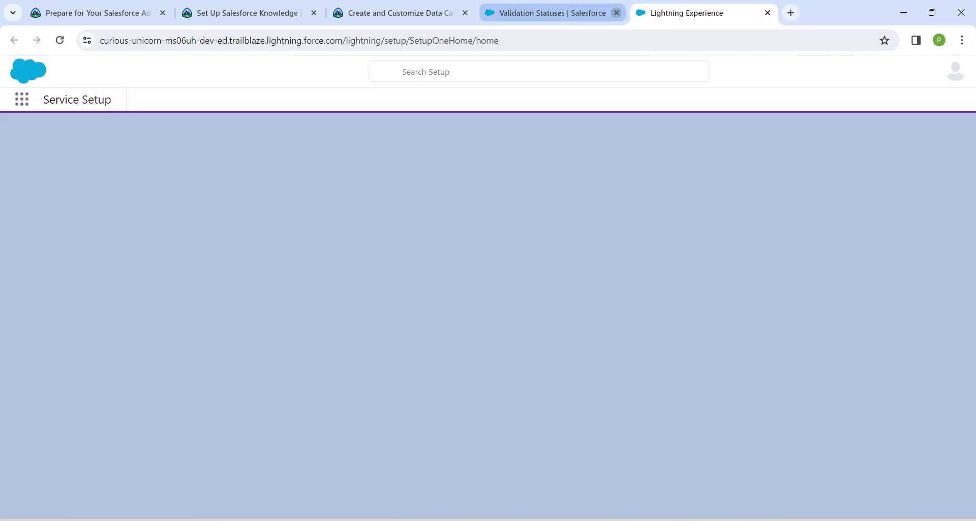
pyautogui.click(615, 13)
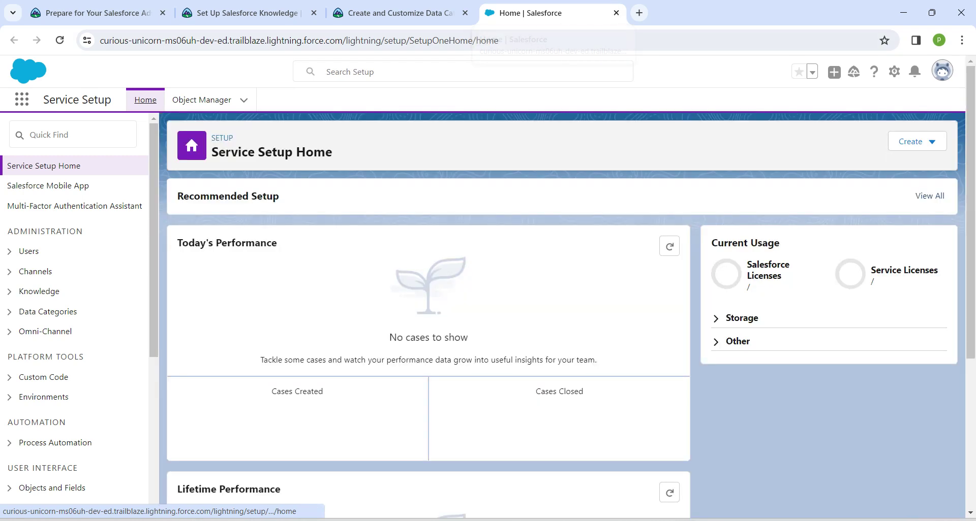
# Search the setup for "data cate" and open the Data Category Setup page.
pyautogui.write('dT')
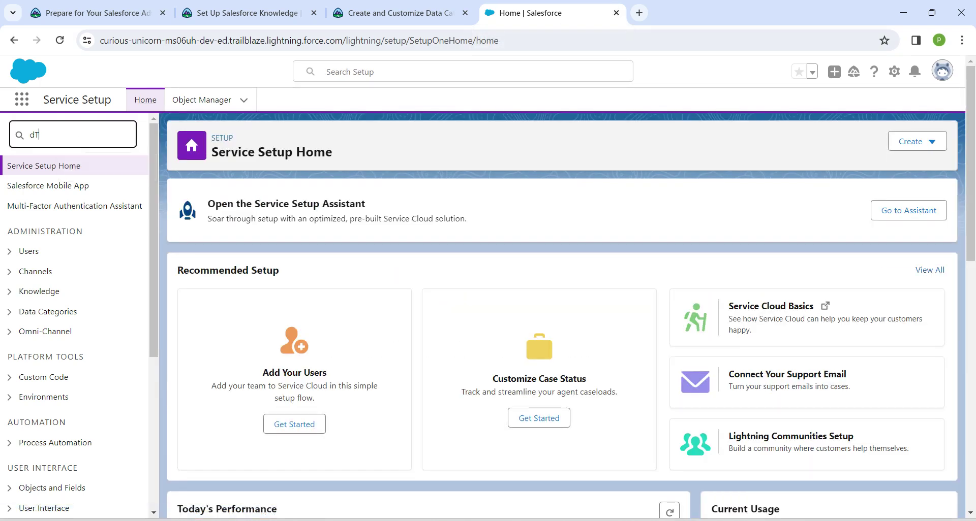
pyautogui.press('BackSpace')
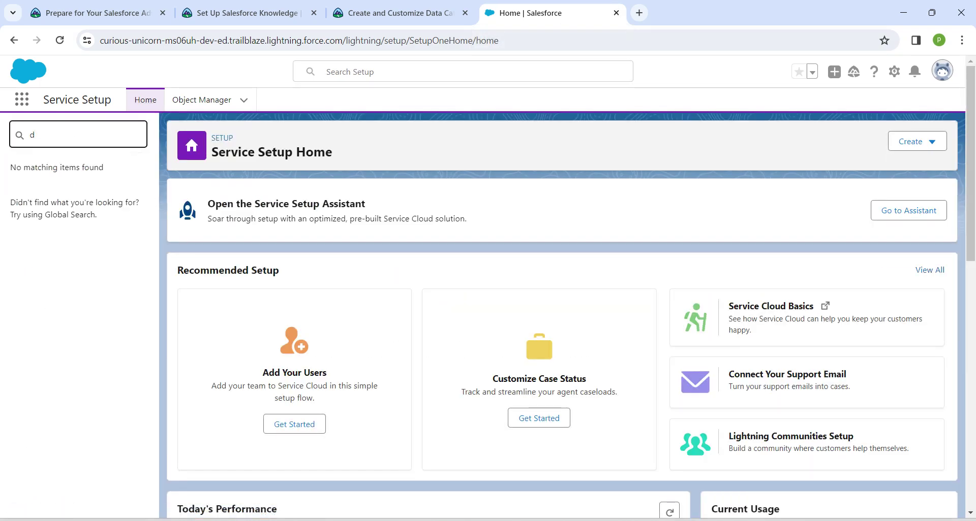
pyautogui.write('ata cate')
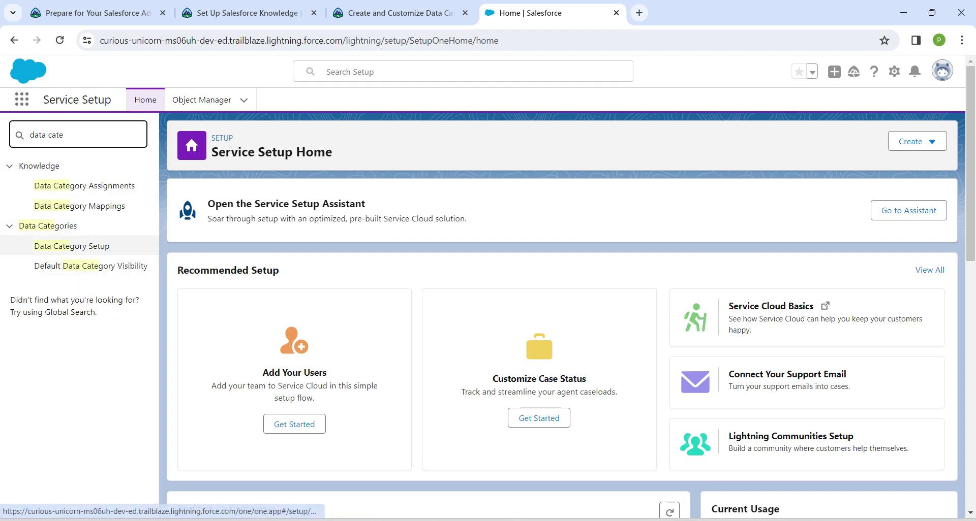
pyautogui.click(97, 246)
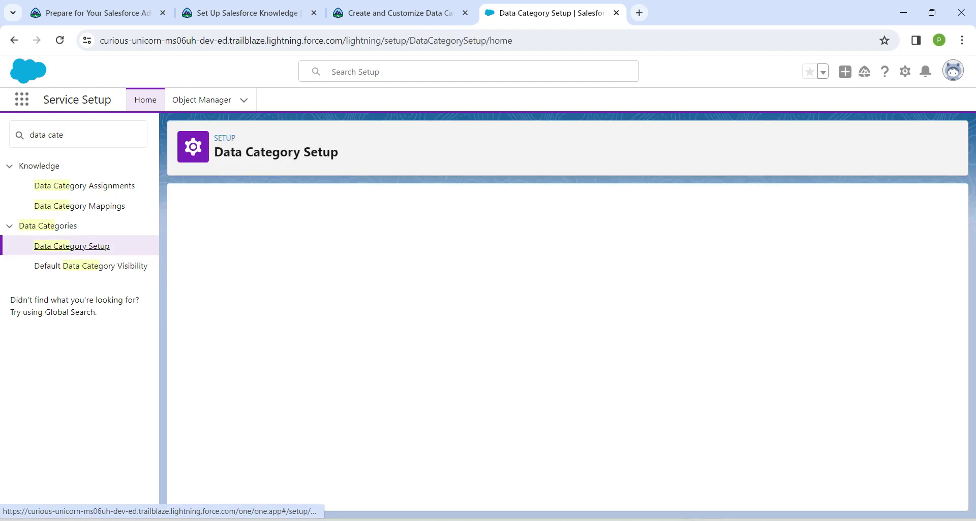
# Start a new category group and name it Solar Installation & Maintenance, copying the name from the Trailhead instructions.
pyautogui.click(393, 13)
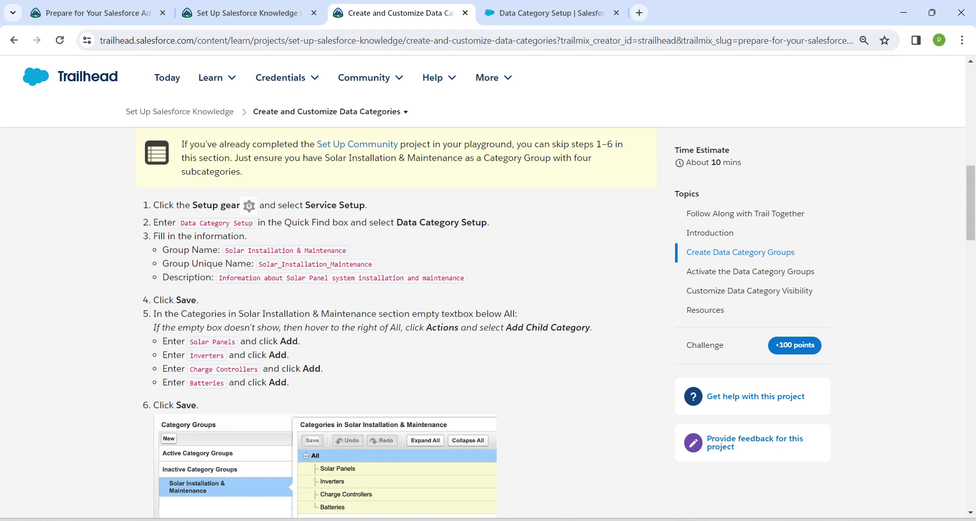
pyautogui.moveTo(226, 251); pyautogui.dragTo(346, 250)
pyautogui.hotkey('ctrl', 'c')
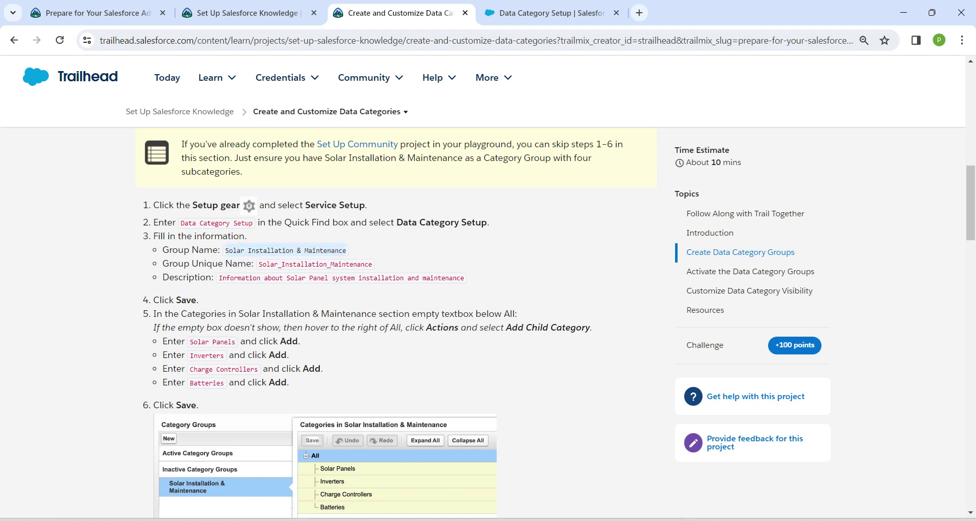
pyautogui.click(563, 17)
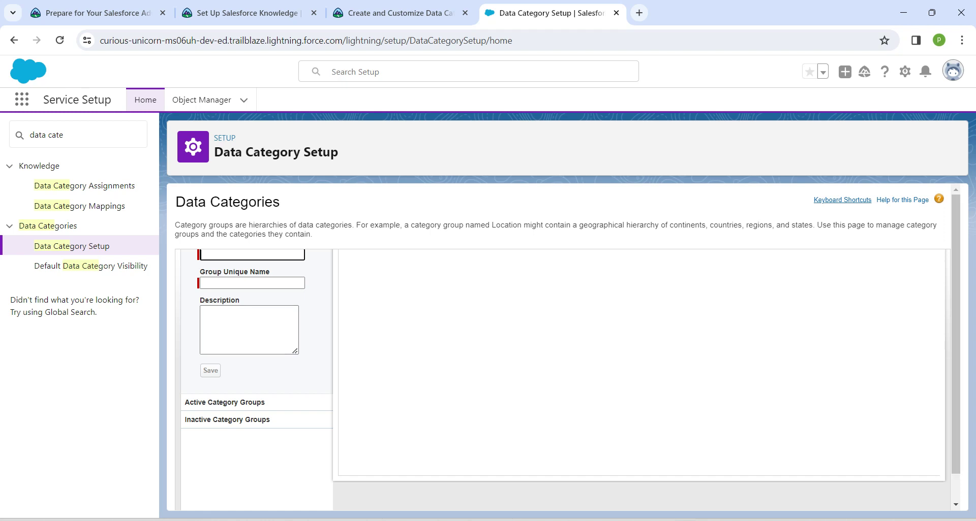
pyautogui.hotkey('ctrl', 'v')
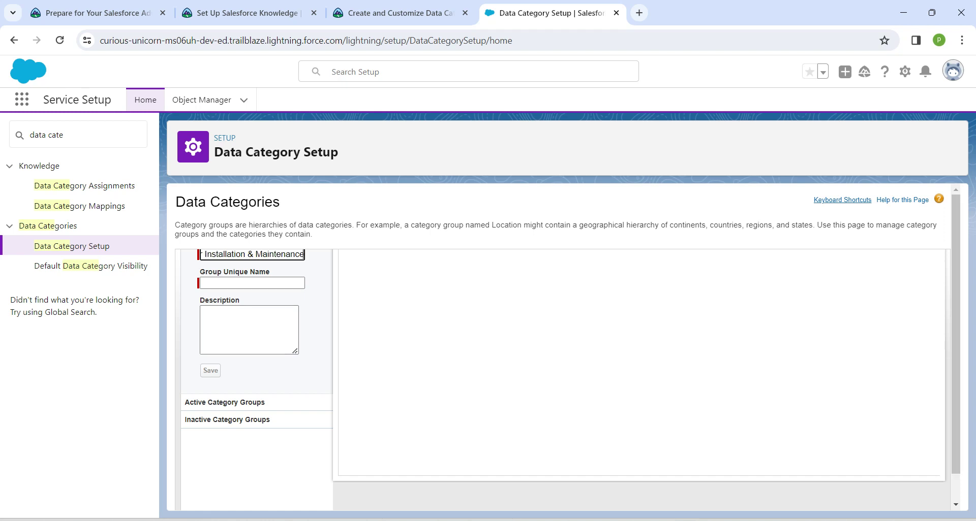
pyautogui.click(319, 305)
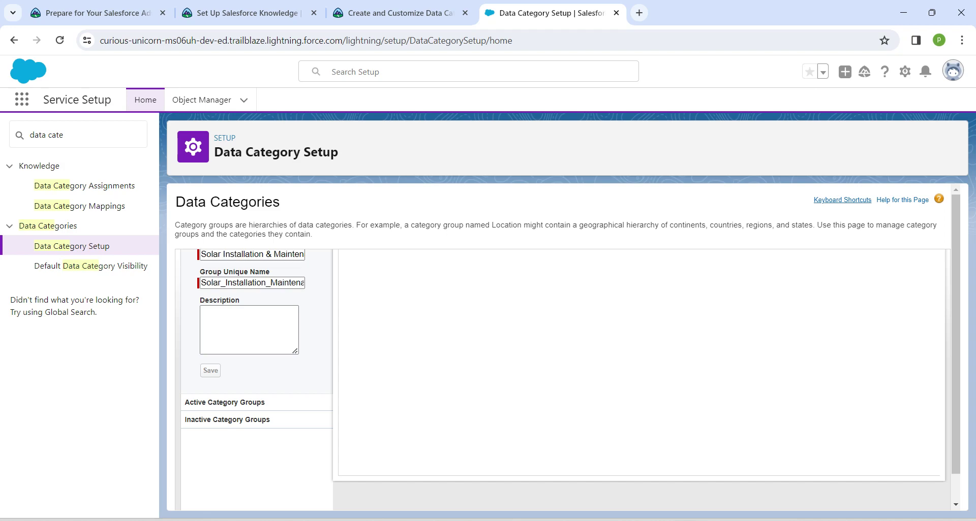
# Copy the description "Information about Solar Panel system installation and maintenance" from the Trailhead instructions into the new category group.
pyautogui.click(392, 13)
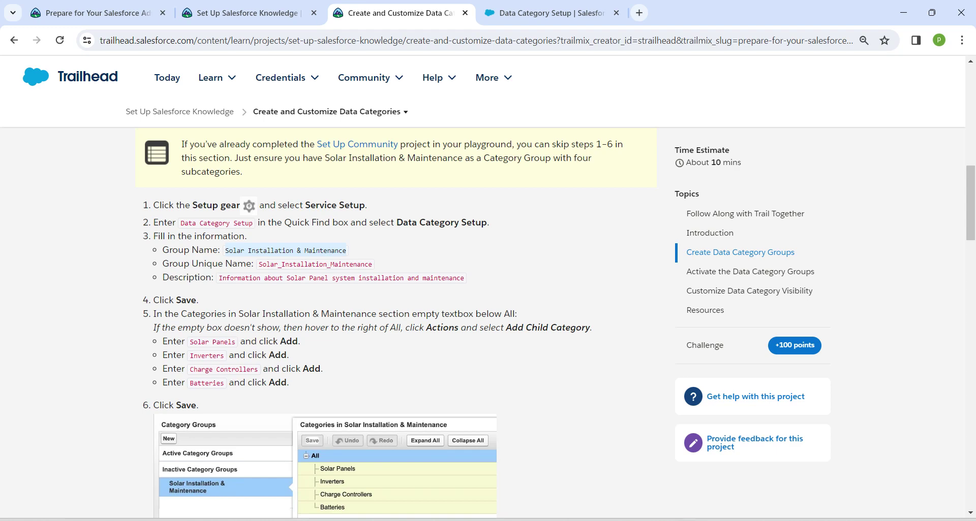
pyautogui.moveTo(218, 279); pyautogui.dragTo(464, 279)
pyautogui.hotkey('ctrl', 'c')
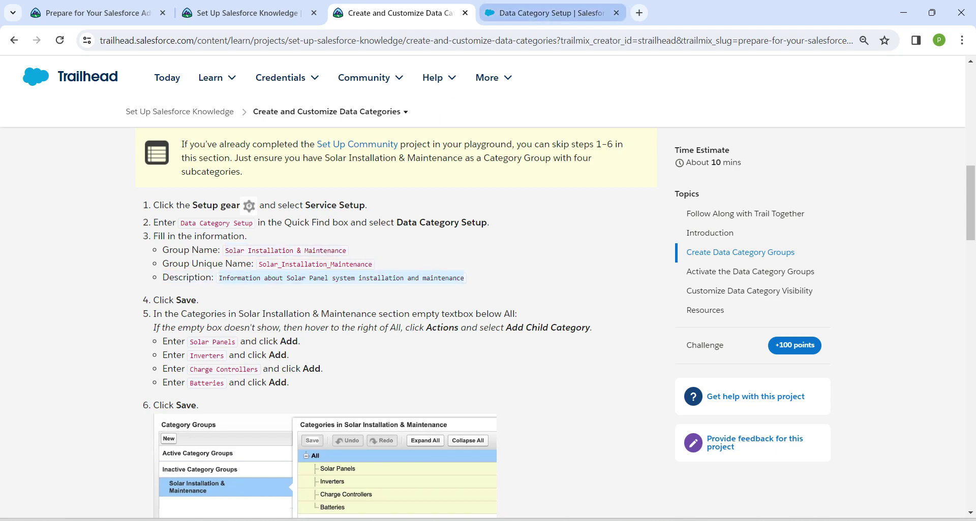
pyautogui.click(551, 12)
pyautogui.hotkey('ctrl', 'v')
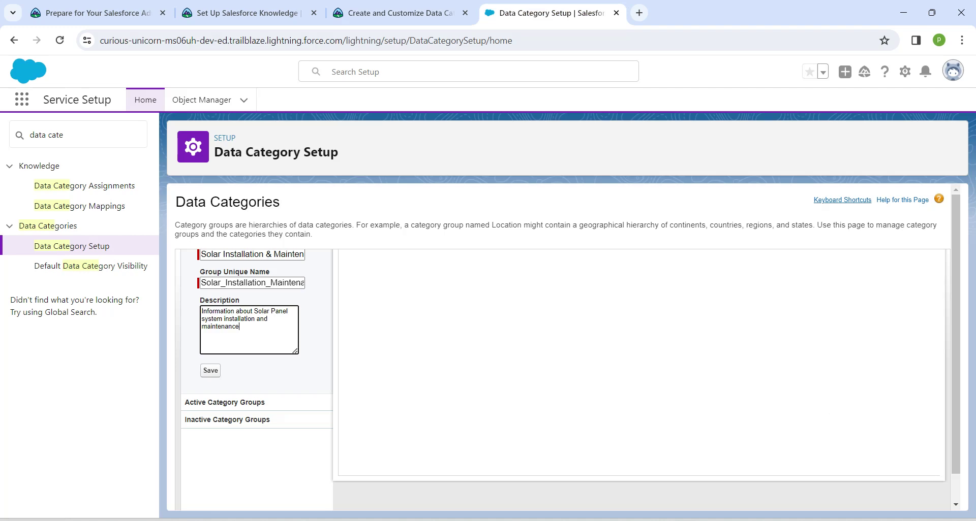
# Set the group unique name to Solar_Installation_Maintenance as given in the Trailhead instructions, and save the category group.
pyautogui.click(393, 12)
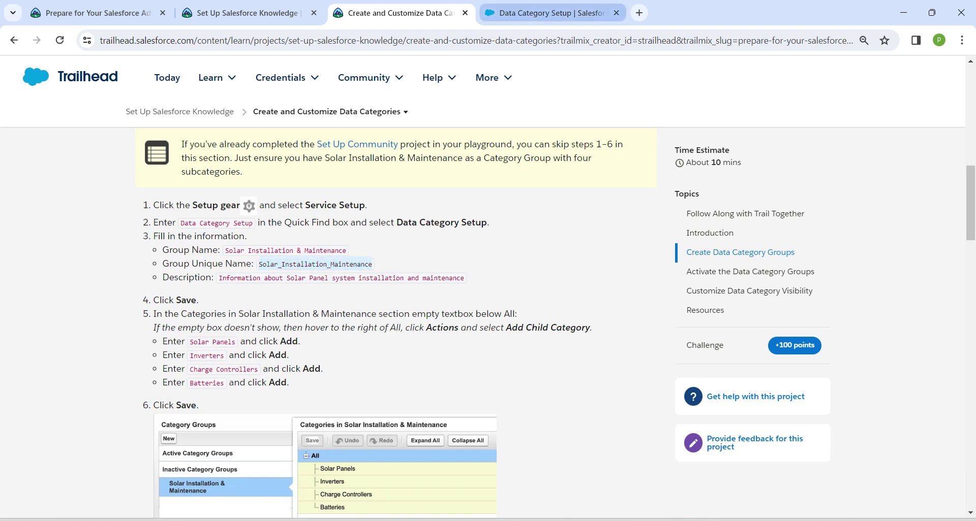
pyautogui.click(544, 13)
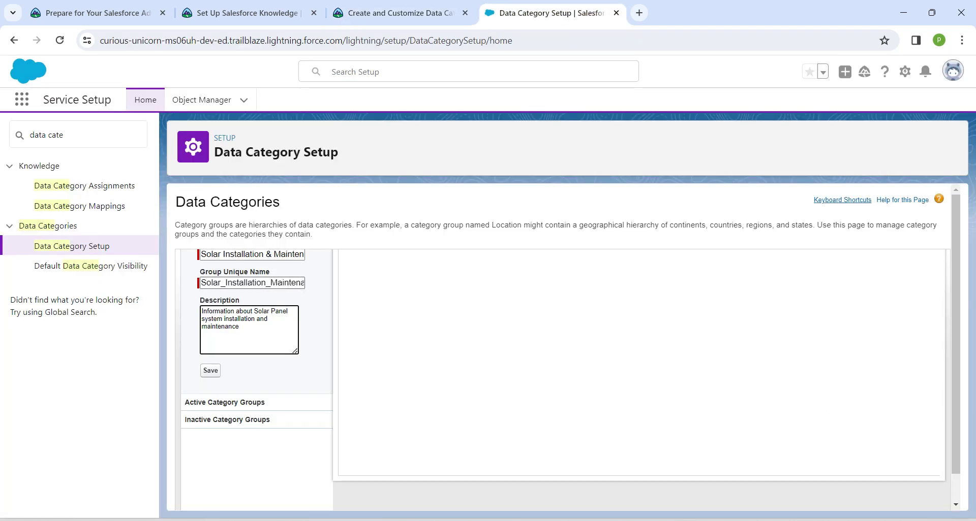
pyautogui.hotkey('shift', 'Tab')
pyautogui.write('Solar_Installation_Maintenance')
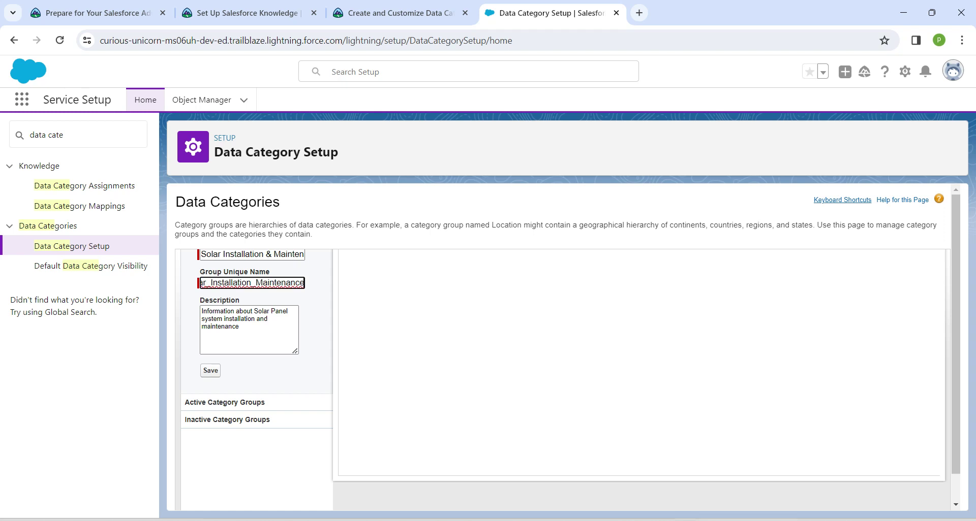
pyautogui.click(210, 371)
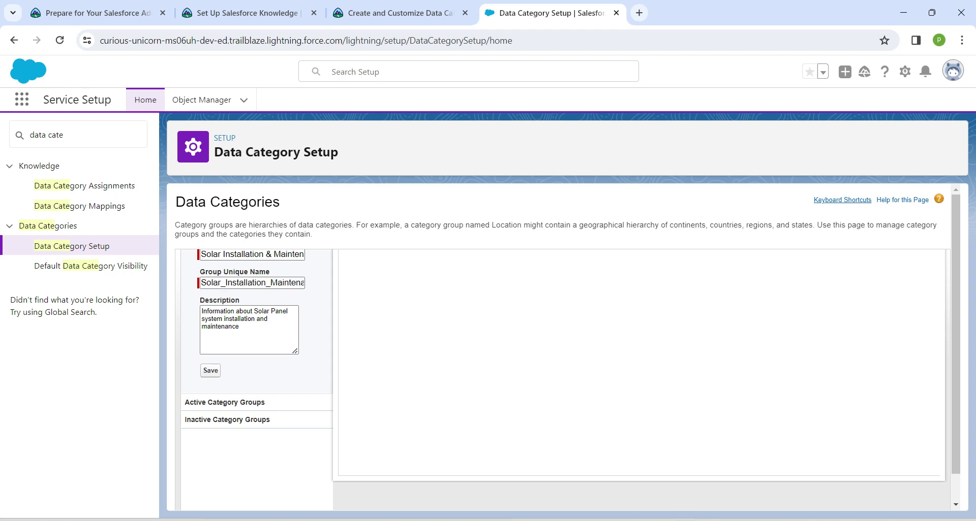
pyautogui.click(210, 370)
pyautogui.press('Return')
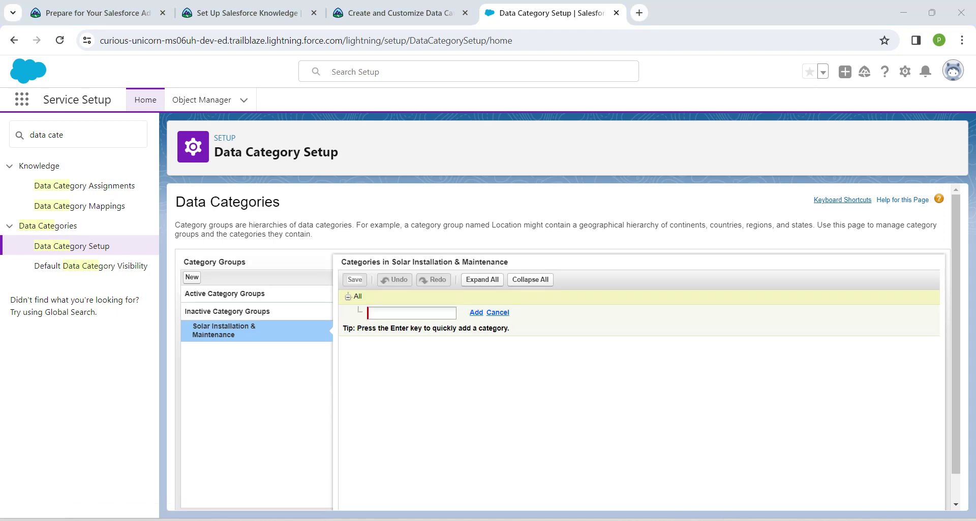
# Add the child category Solar Panels under All, taking its name from the Trailhead instructions.
pyautogui.hotkey('ctrl', 'shift', 'Tab')
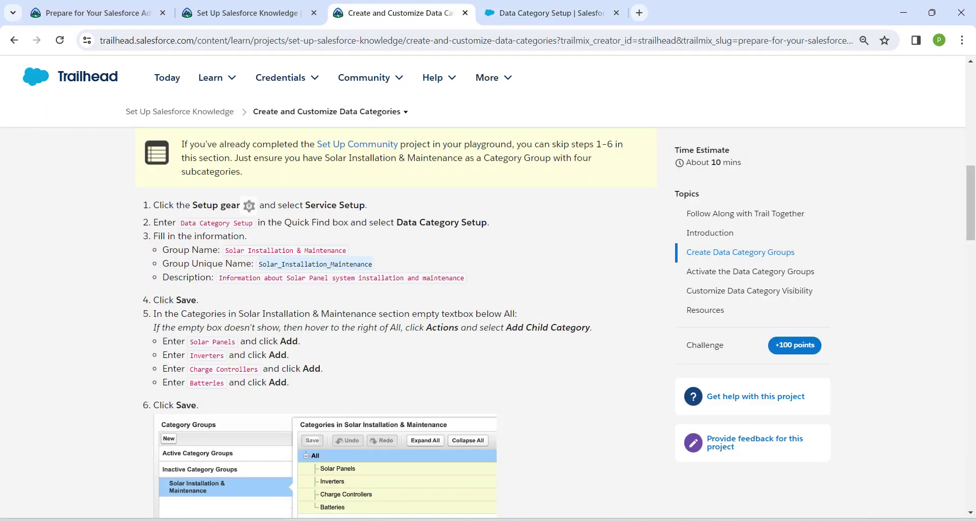
pyautogui.moveTo(189, 343); pyautogui.dragTo(232, 343)
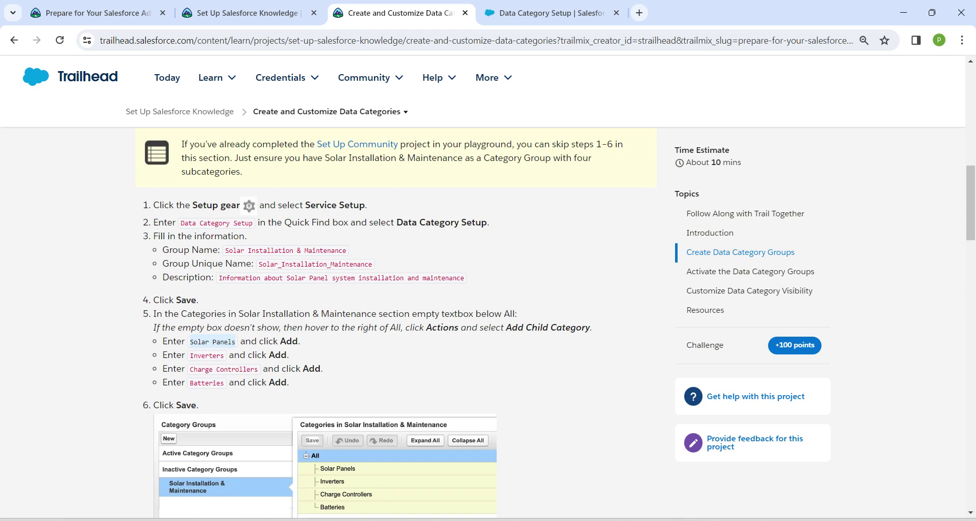
pyautogui.hotkey('ctrl', 'Tab')
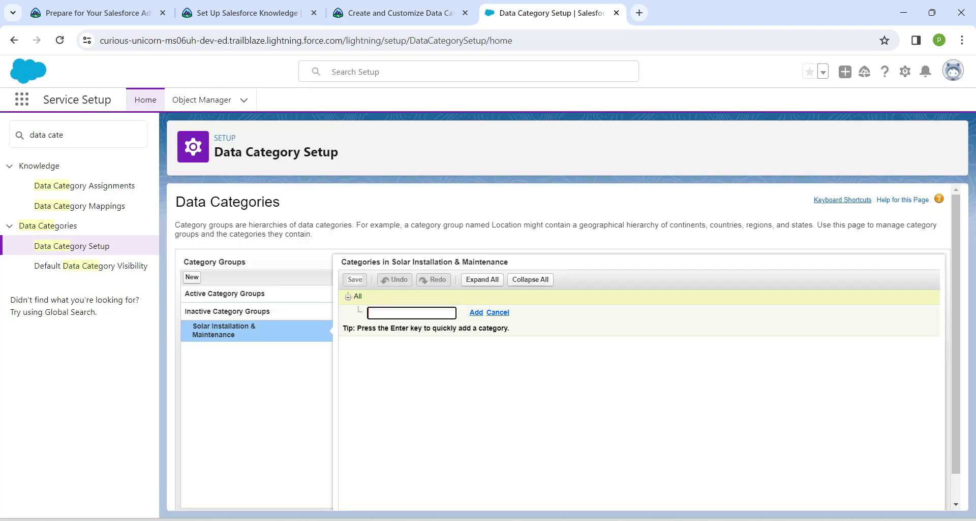
pyautogui.write('Solar Panels')
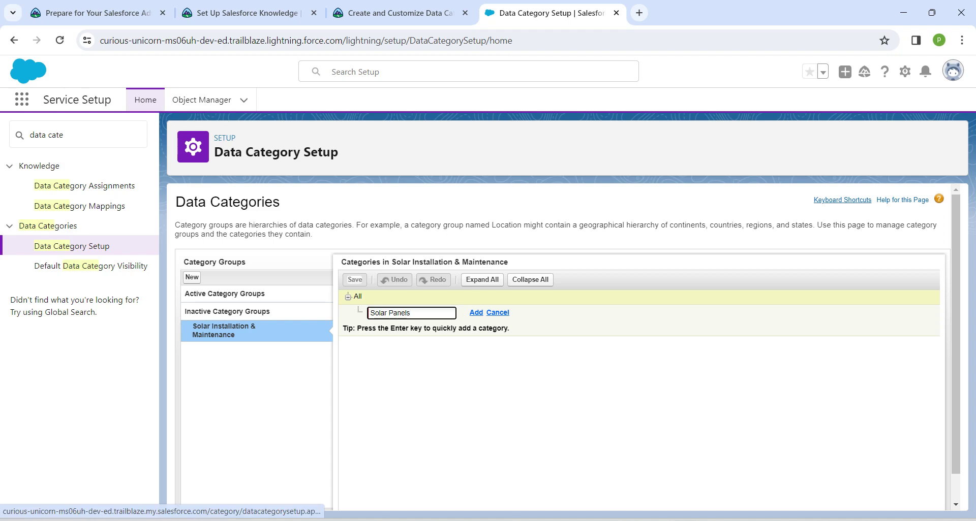
pyautogui.click(477, 313)
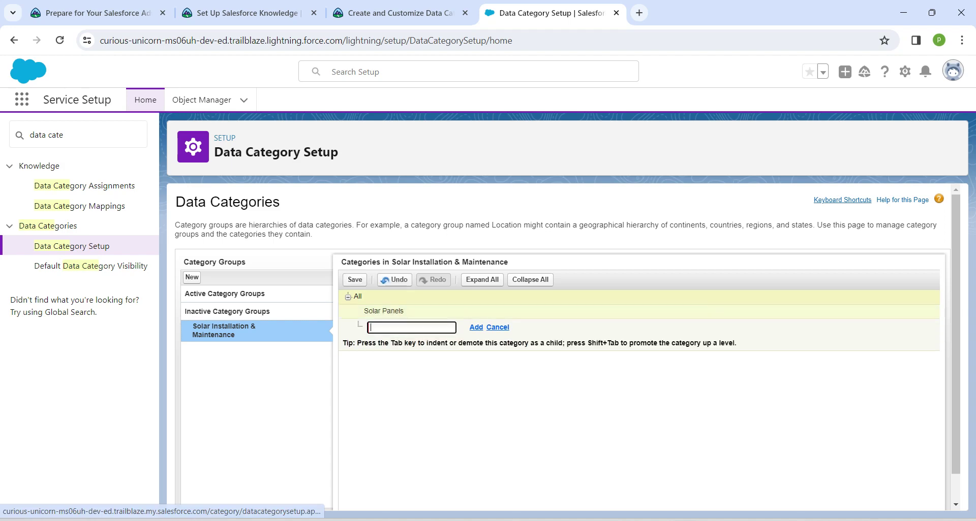
# Add the category Inverters below Solar Panels, taking its name from the Trailhead instructions.
pyautogui.click(401, 13)
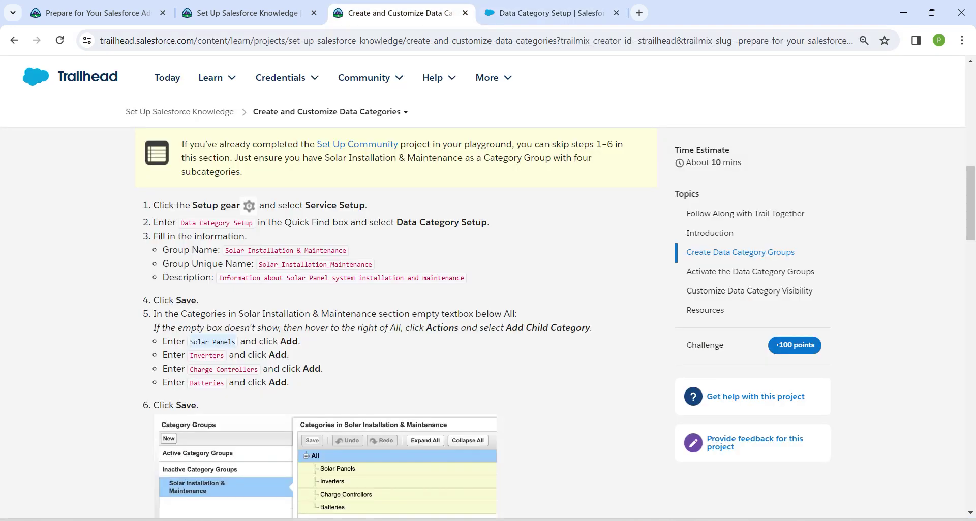
pyautogui.moveTo(190, 356); pyautogui.dragTo(220, 357)
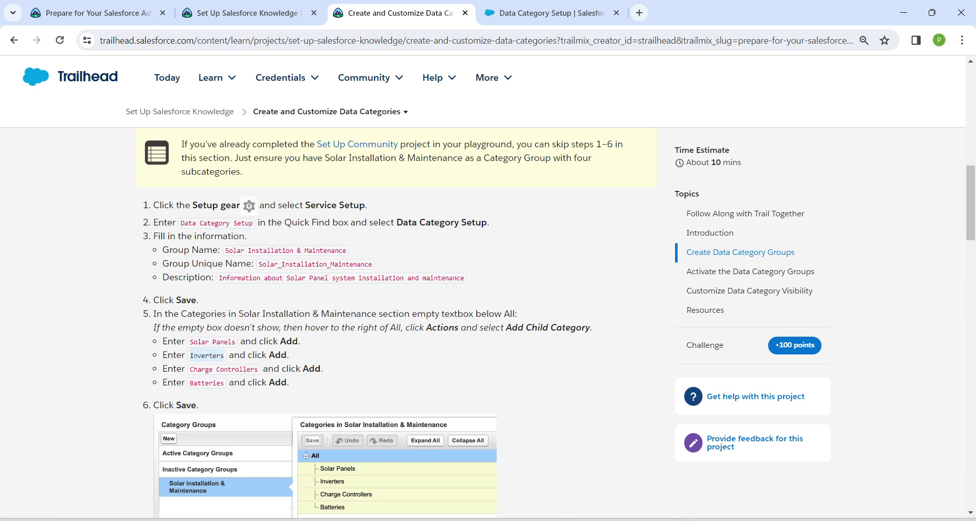
pyautogui.hotkey('ctrl', 'Tab')
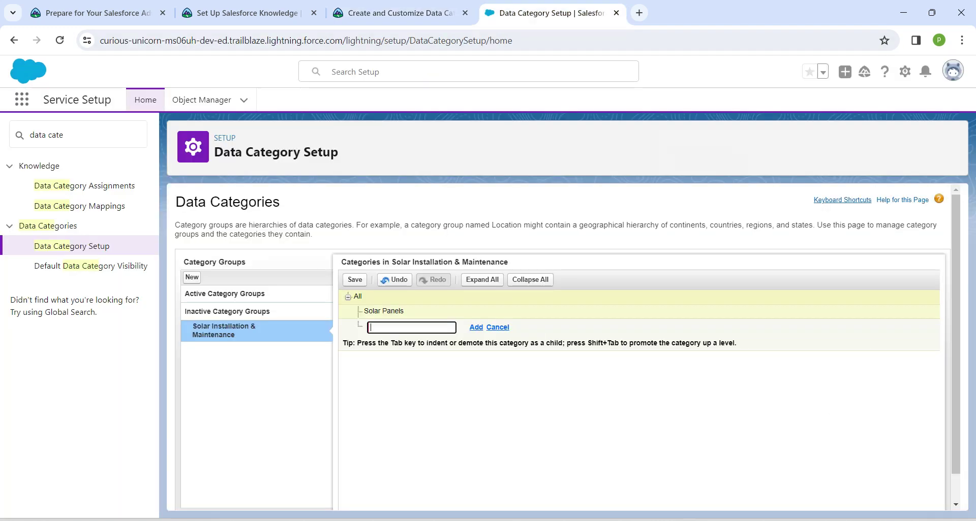
pyautogui.write('Inverters')
pyautogui.press('Return')
# Add the category Charge Controllers below Inverters, copying its name from the Trailhead instructions.
pyautogui.hotkey('ctrl', 'shift', 'Tab')
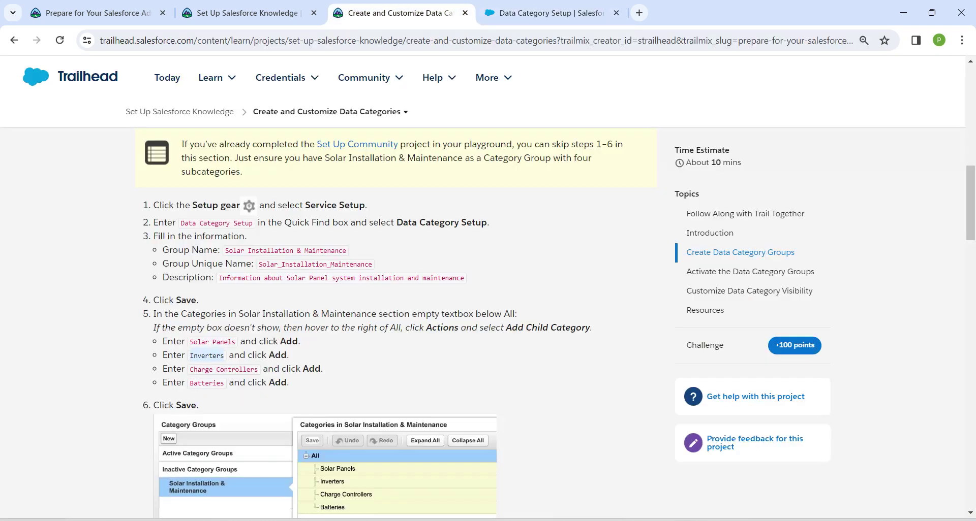
pyautogui.moveTo(190, 369); pyautogui.dragTo(258, 369)
pyautogui.hotkey('ctrl', 'c')
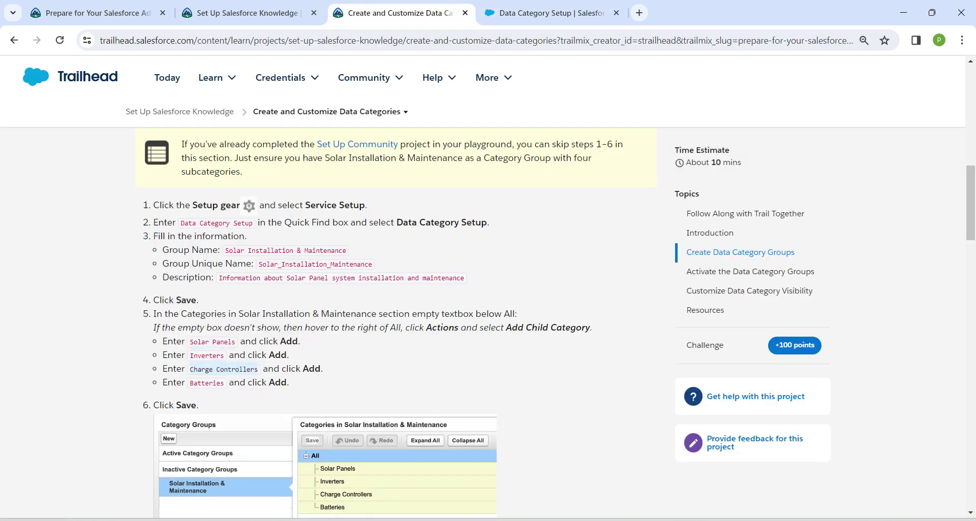
pyautogui.click(546, 12)
pyautogui.hotkey('ctrl', 'v')
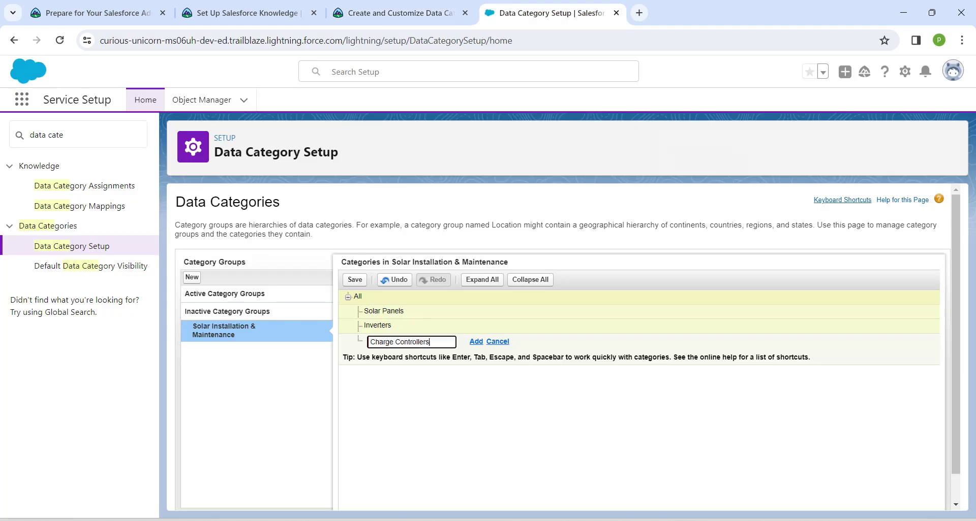
pyautogui.click(475, 342)
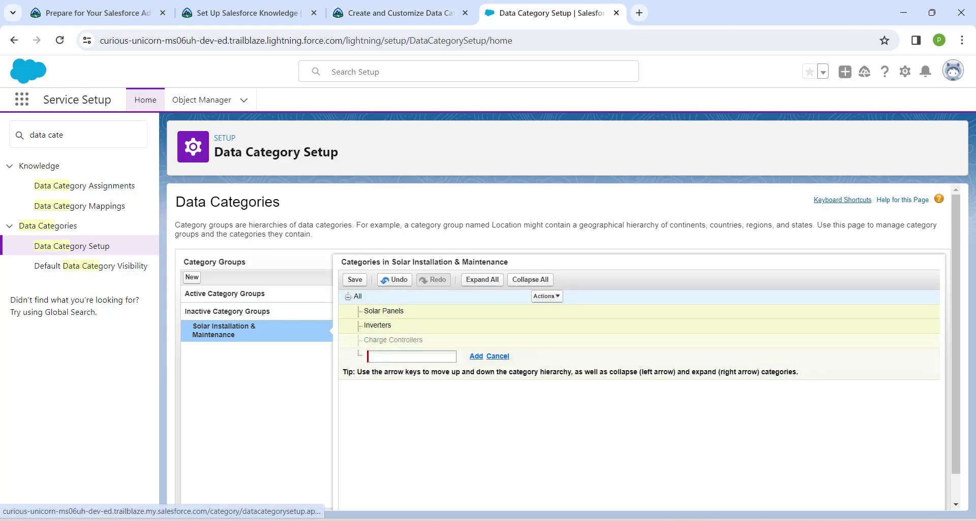
# Add the category Batteries below Charge Controllers, copying its name from the Trailhead instructions, and save the Solar Installation & Maintenance categories.
pyautogui.click(394, 13)
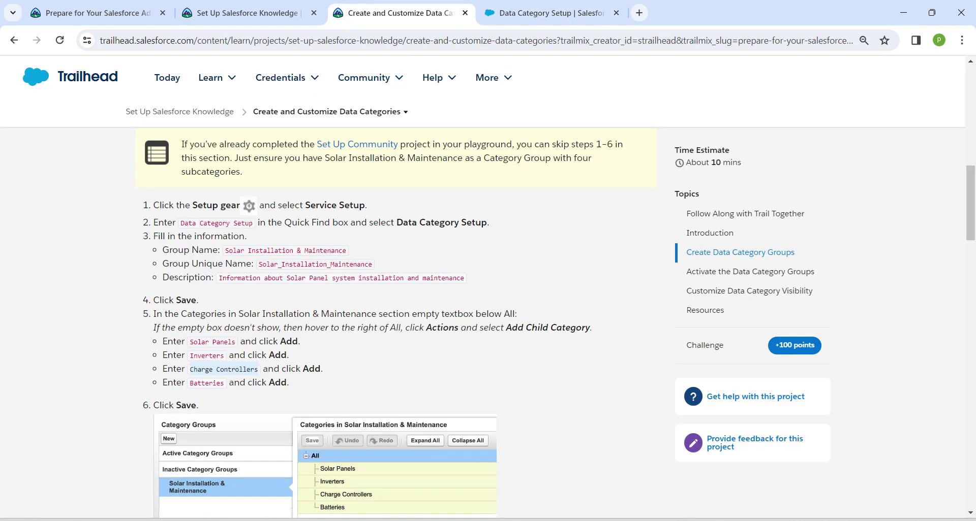
pyautogui.doubleClick(206, 384)
pyautogui.hotkey('ctrl', 'c')
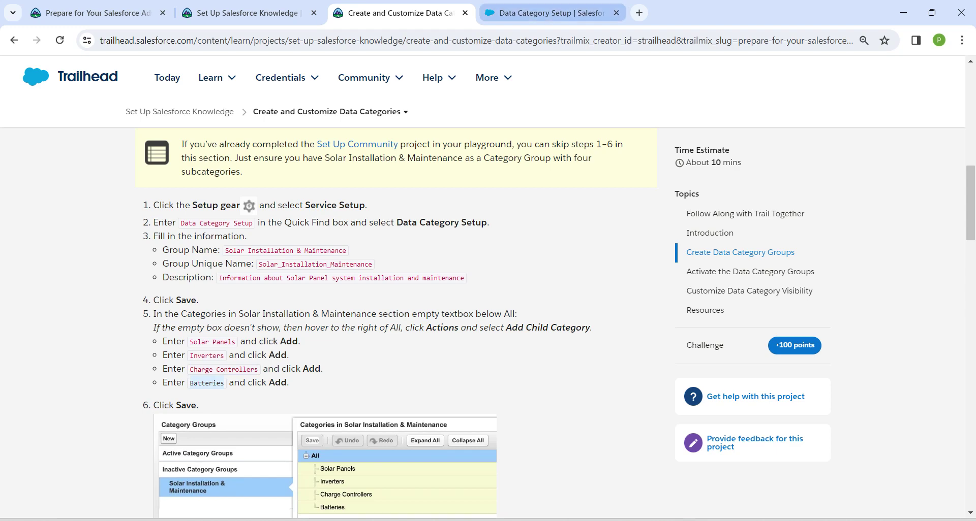
pyautogui.click(546, 13)
pyautogui.hotkey('ctrl', 'v')
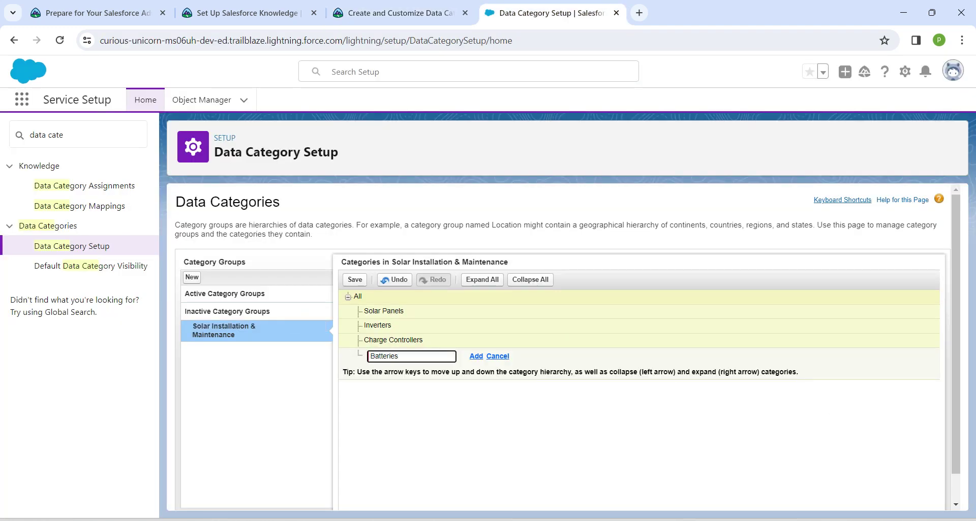
pyautogui.click(476, 356)
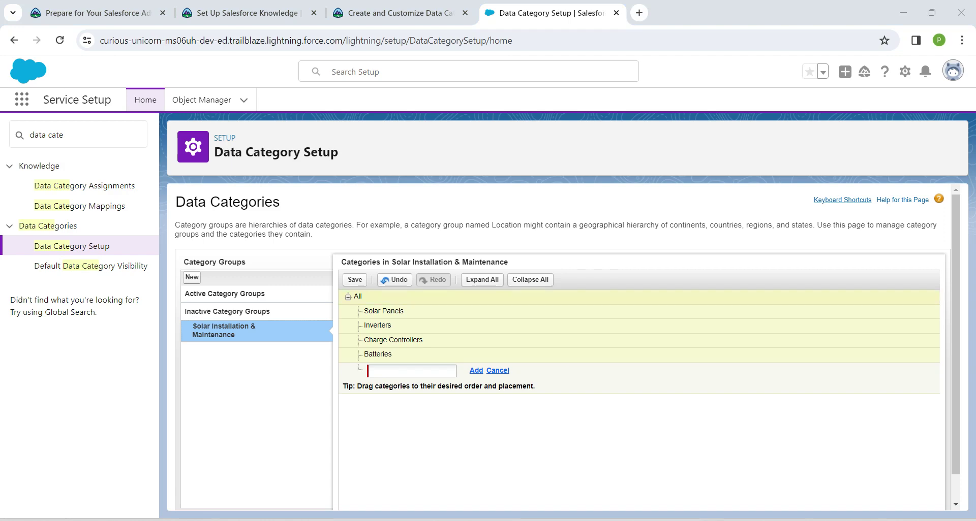
pyautogui.click(355, 279)
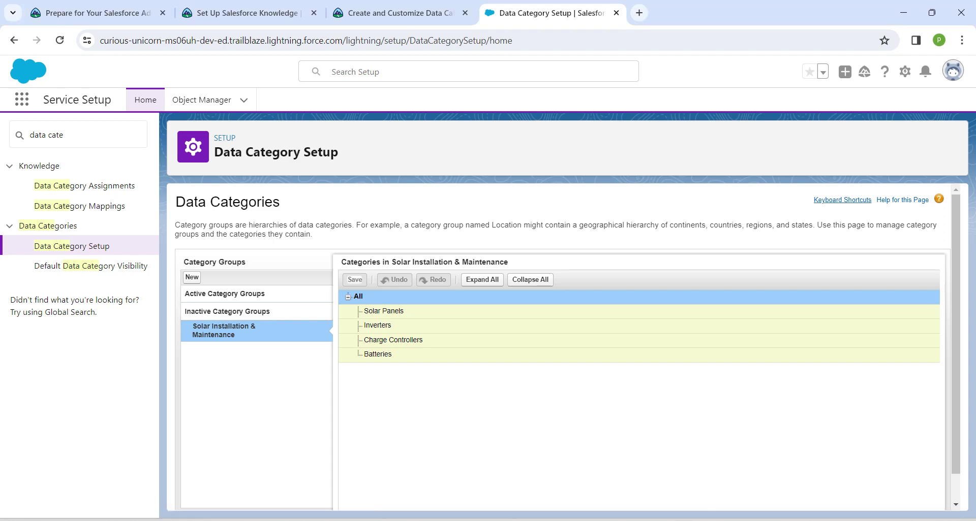
# Start a new category group named Support Options, copied from the Trailhead instructions, with the unique name Support_Options.
pyautogui.click(192, 277)
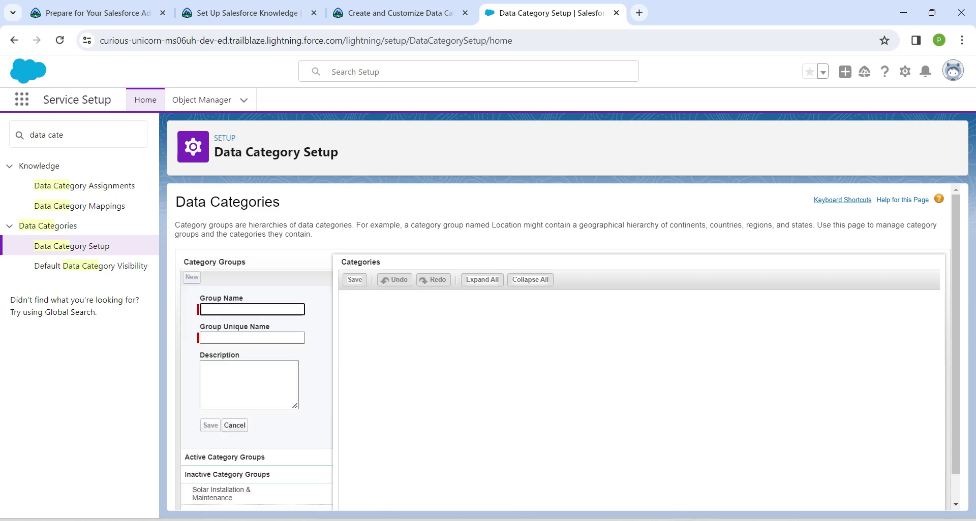
pyautogui.click(400, 13)
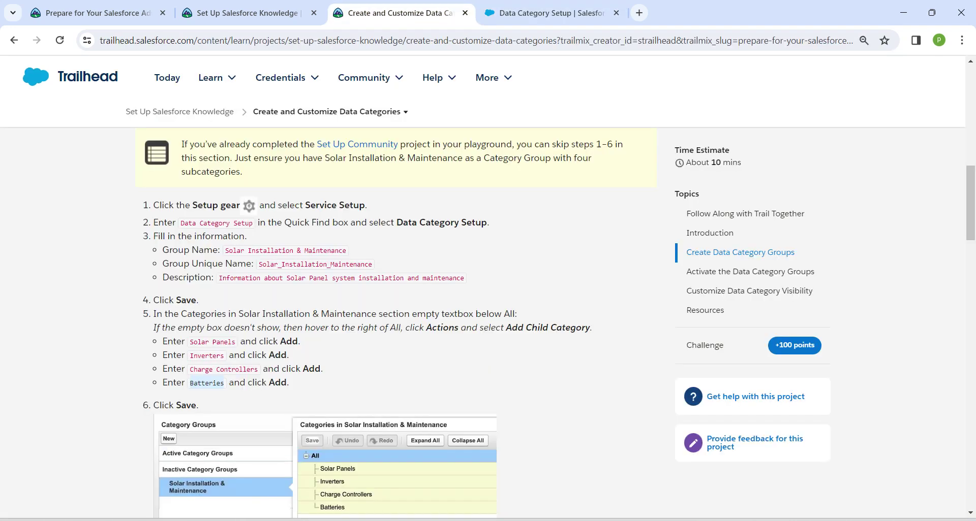
pyautogui.scroll(-5, 396, 323)
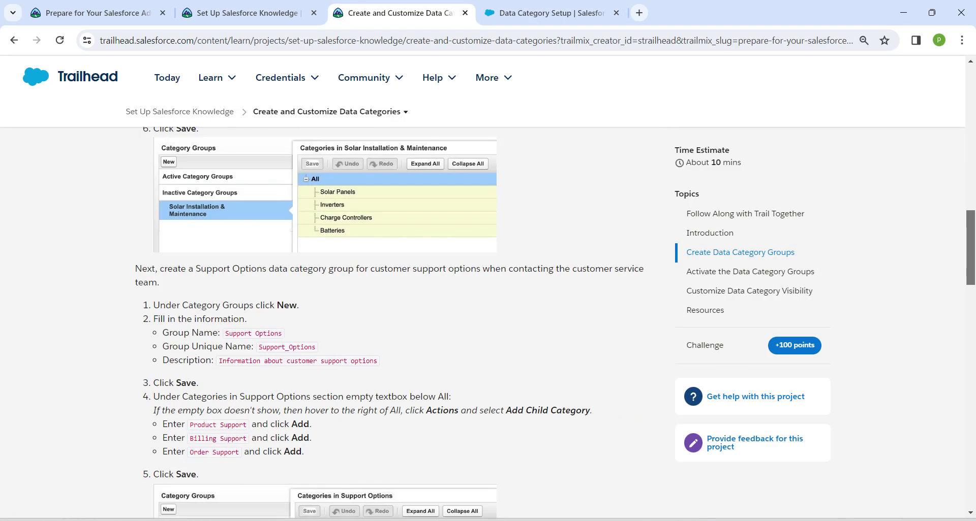
pyautogui.scroll(-1, 396, 323)
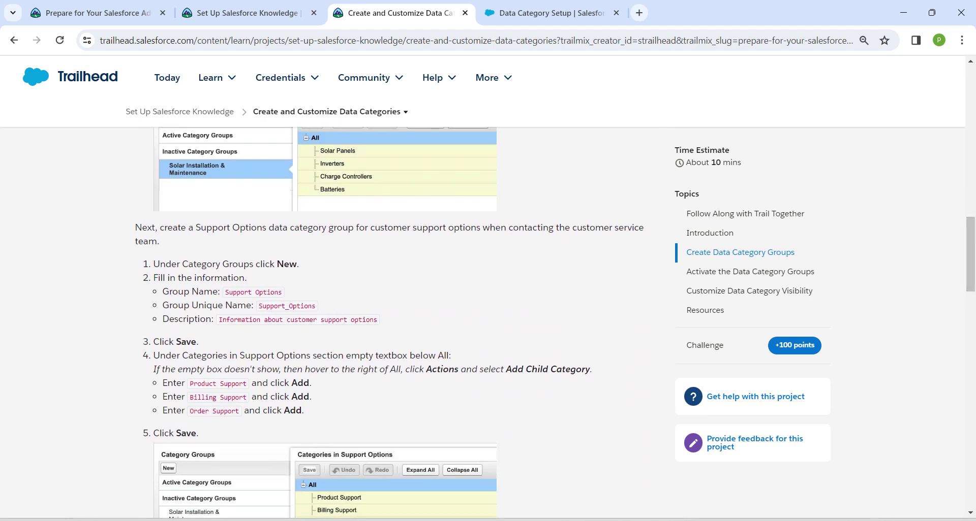
pyautogui.moveTo(229, 292)
pyautogui.mouseDown()
pyautogui.moveTo(283, 292)
pyautogui.moveTo(225, 293)
pyautogui.mouseUp()
pyautogui.hotkey('ctrl', 'c')
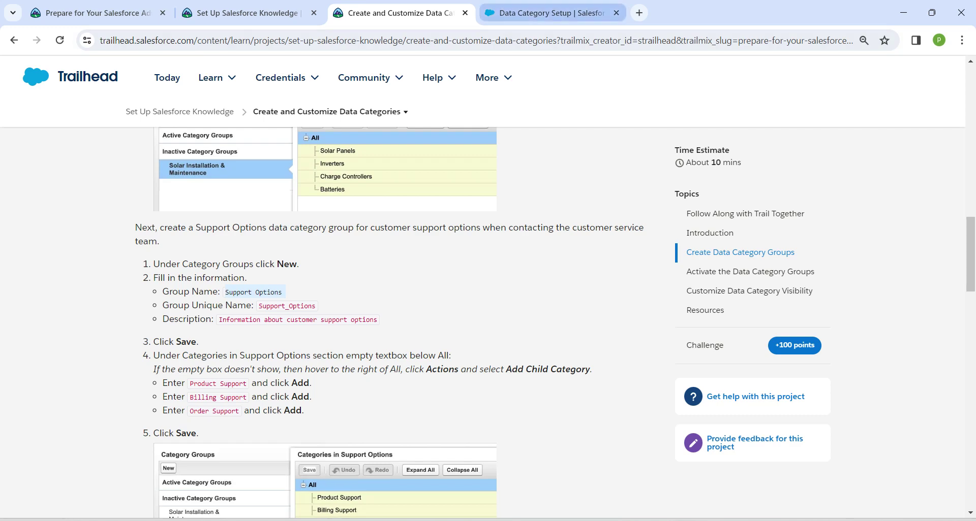
pyautogui.click(544, 13)
pyautogui.hotkey('ctrl', 'v')
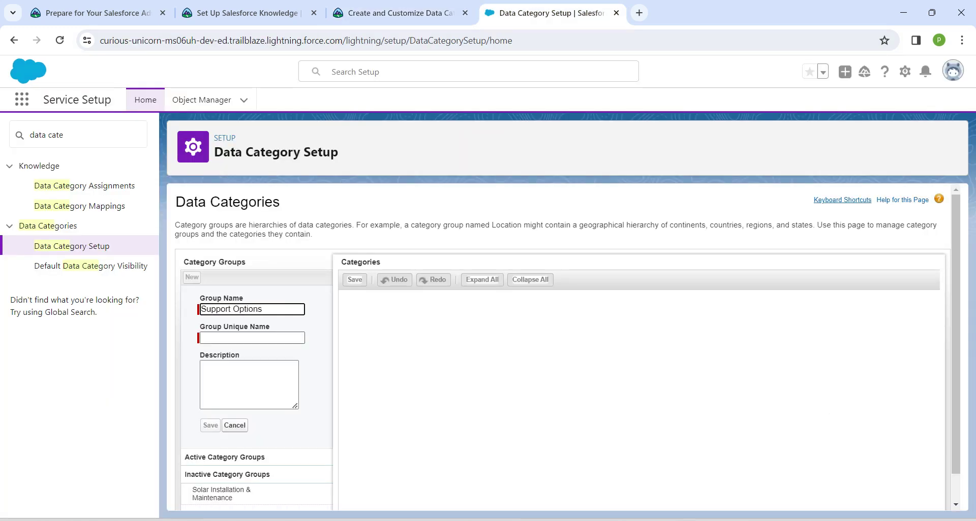
pyautogui.press('Tab')
# Copy the description "Information about customer support options" from the Trailhead instructions into the new group and save the group.
pyautogui.click(401, 13)
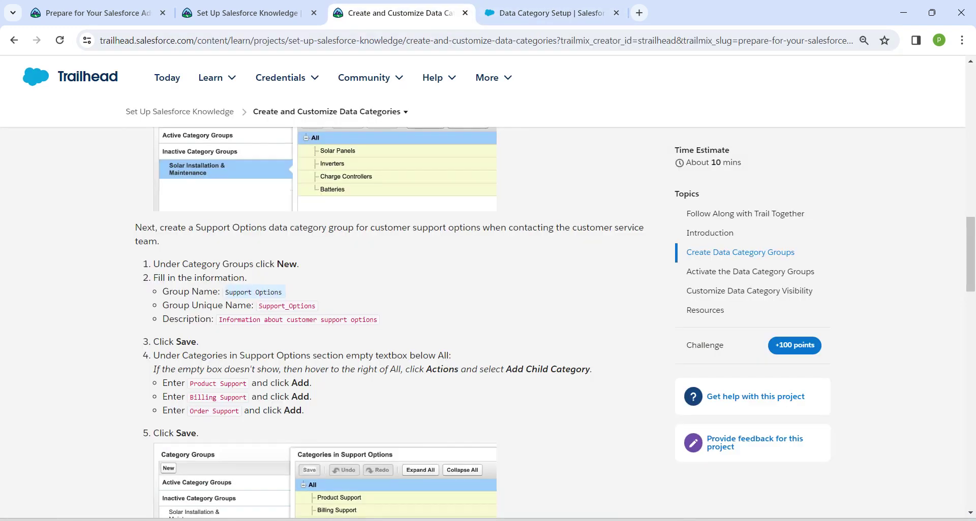
pyautogui.moveTo(218, 320); pyautogui.dragTo(378, 320)
pyautogui.hotkey('ctrl', 'c')
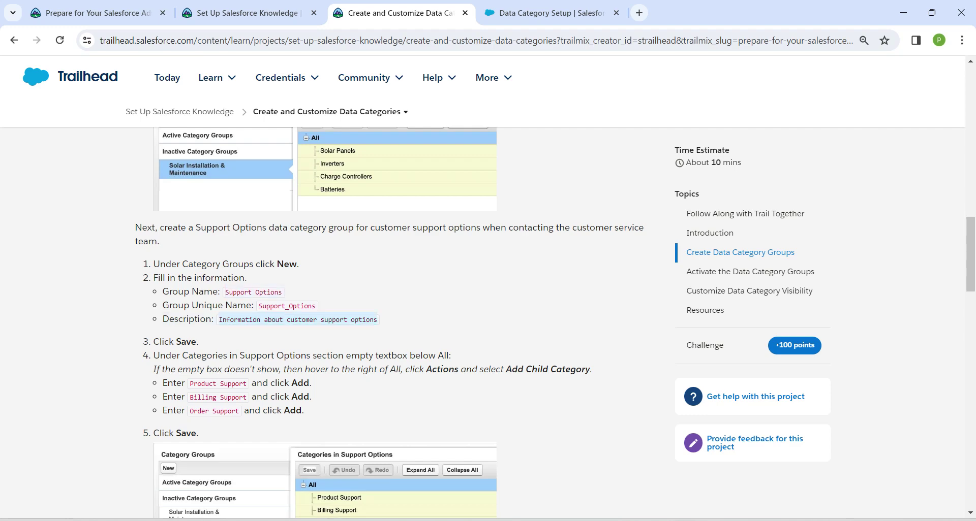
pyautogui.click(552, 13)
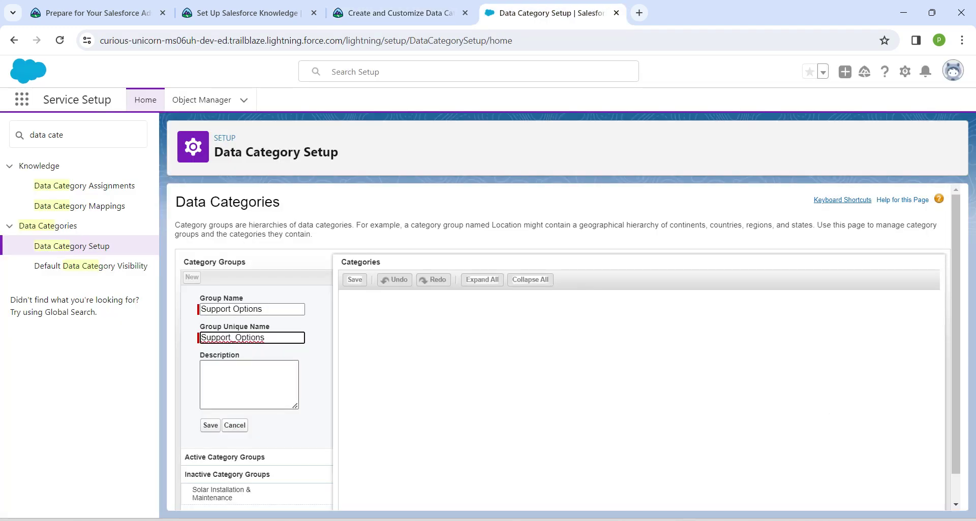
pyautogui.click(249, 385)
pyautogui.hotkey('ctrl', 'v')
pyautogui.click(210, 426)
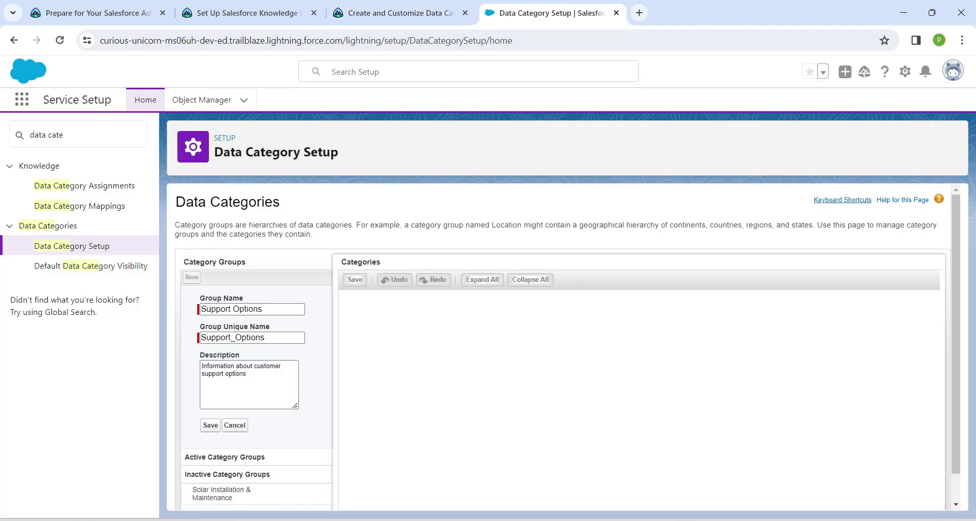
pyautogui.click(210, 425)
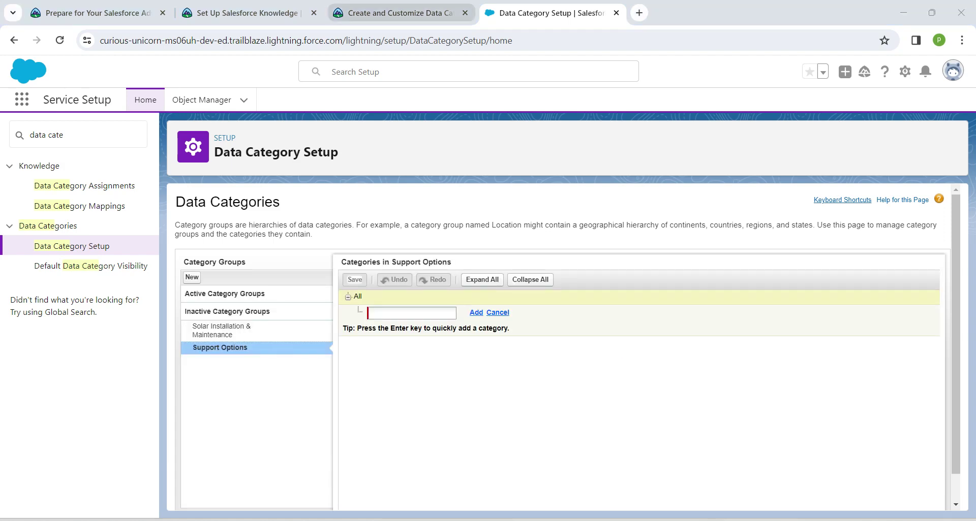
# Add the child category Product Support under All in Support Options, taking its name from the Trailhead instructions.
pyautogui.click(401, 13)
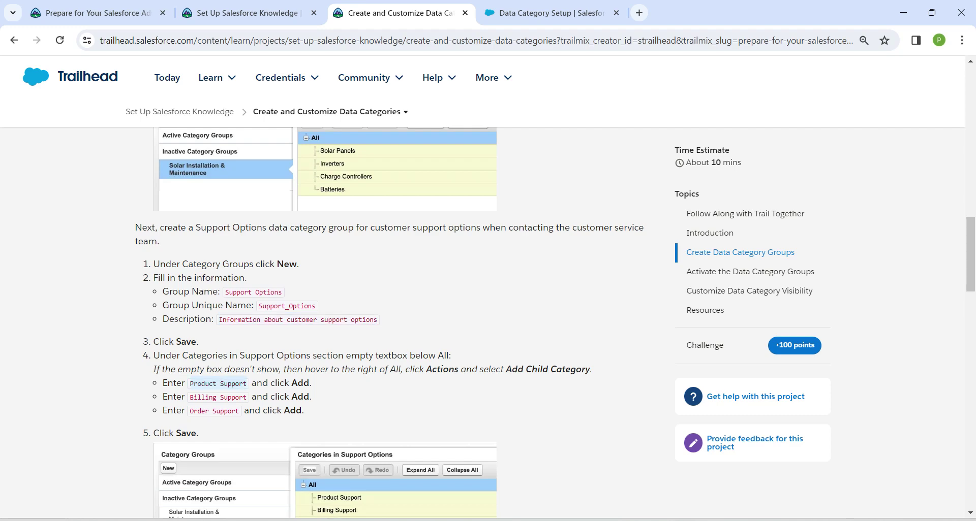
pyautogui.hotkey('ctrl', 'Tab')
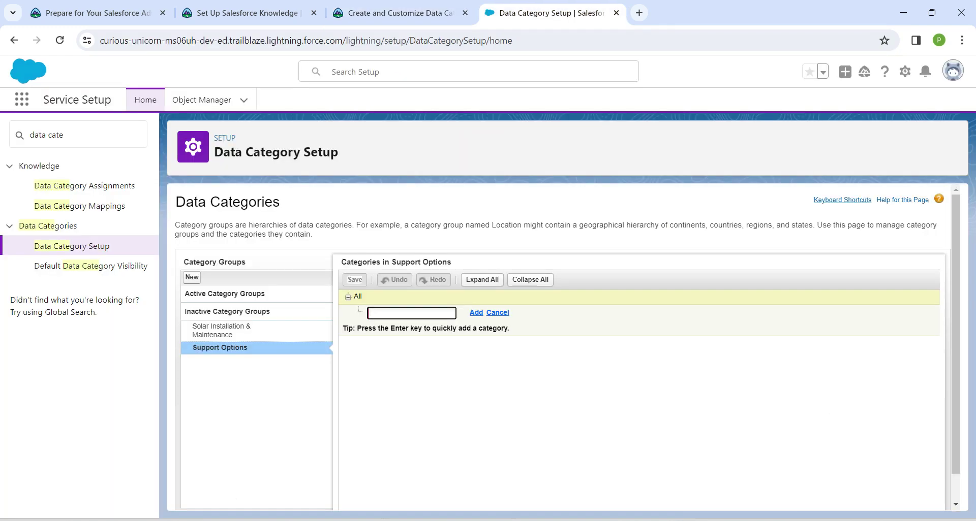
pyautogui.write('Product Support')
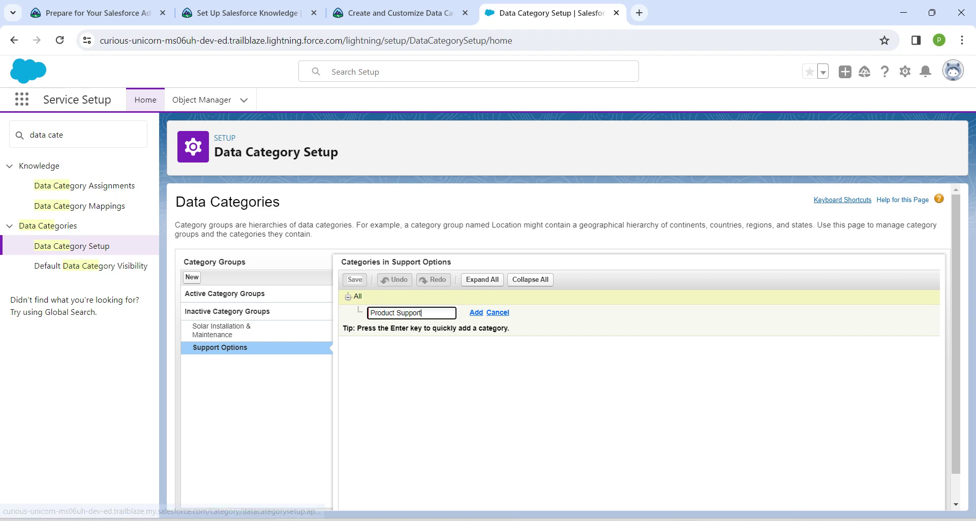
pyautogui.click(476, 313)
# Add the category Billing Support below Product Support, taking its name from the Trailhead instructions.
pyautogui.click(400, 13)
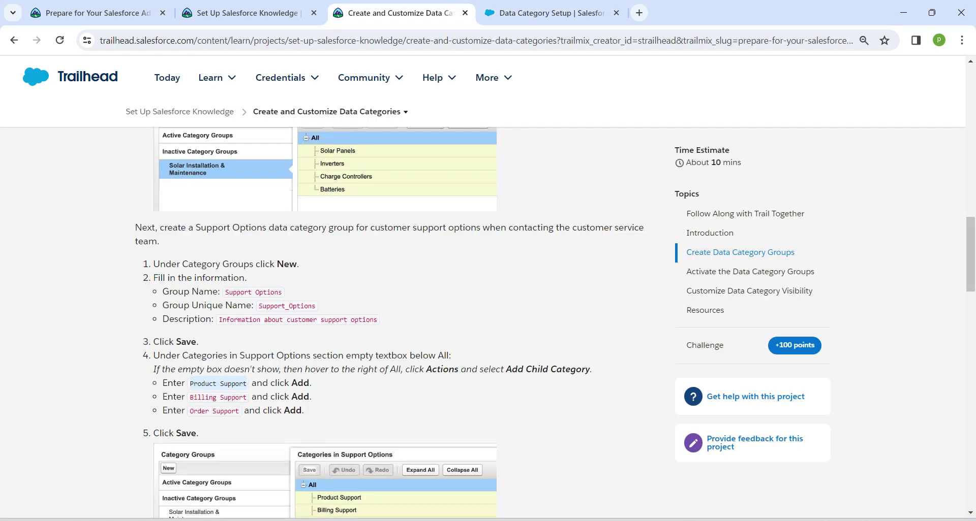
pyautogui.moveTo(189, 398); pyautogui.dragTo(243, 397)
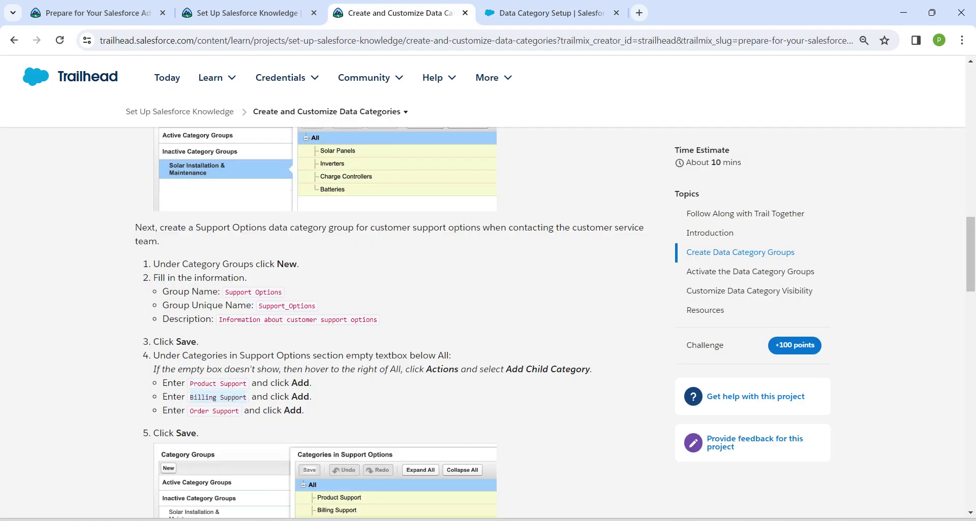
pyautogui.click(546, 13)
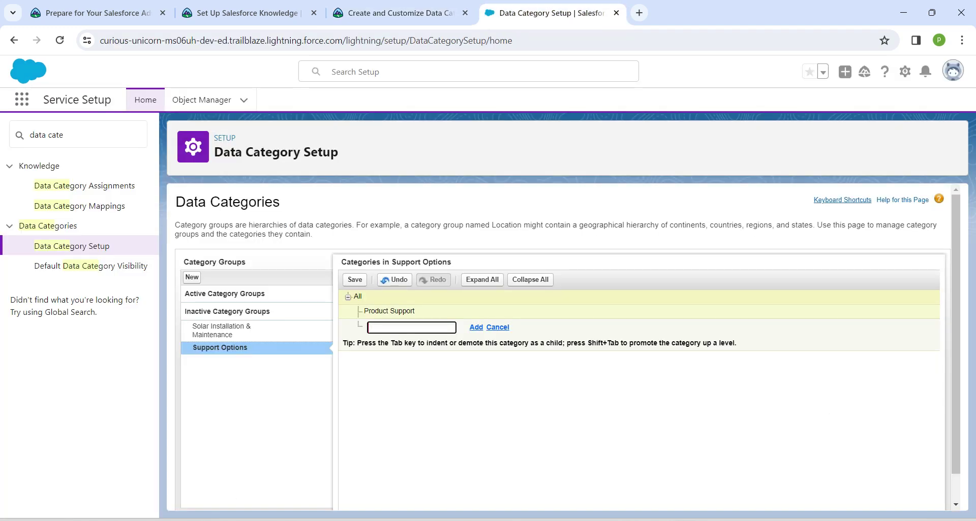
pyautogui.write('Billing Support')
pyautogui.click(476, 328)
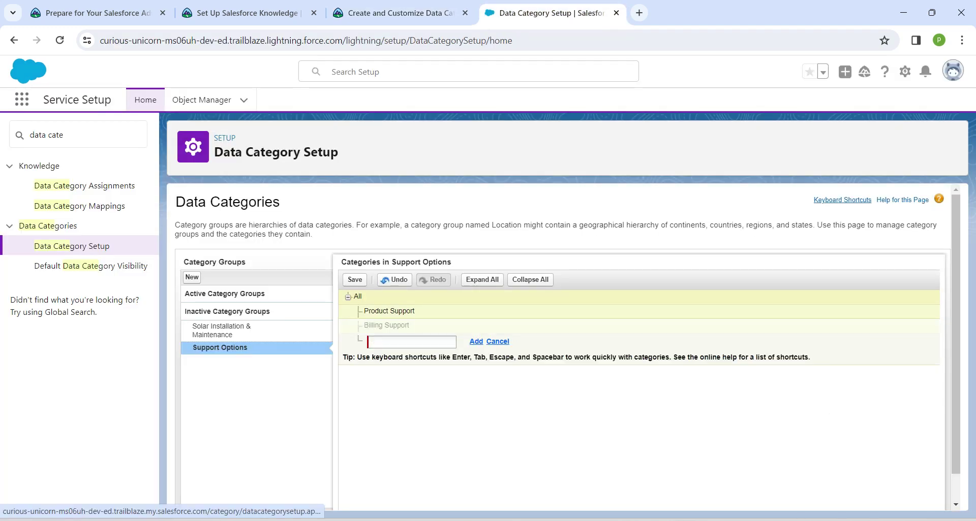
# Add the category Order Support below Billing Support, copying its name from the Trailhead instructions, and save the Support Options categories.
pyautogui.click(401, 13)
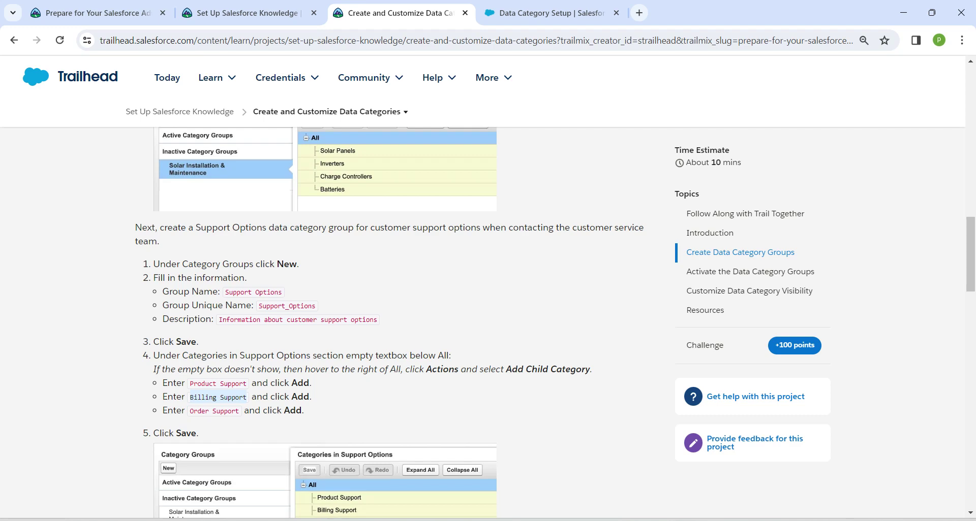
pyautogui.moveTo(191, 411); pyautogui.dragTo(239, 411)
pyautogui.hotkey('ctrl', 'c')
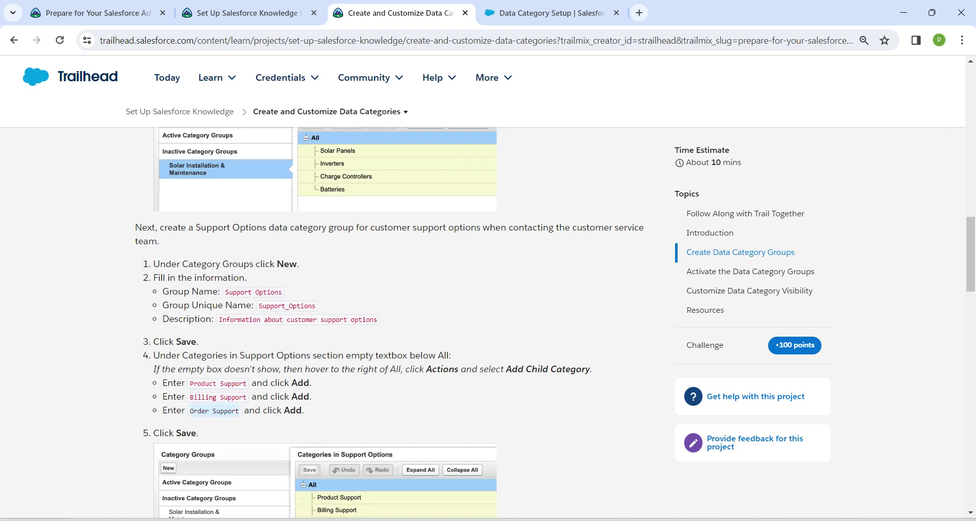
pyautogui.click(544, 13)
pyautogui.hotkey('ctrl', 'v')
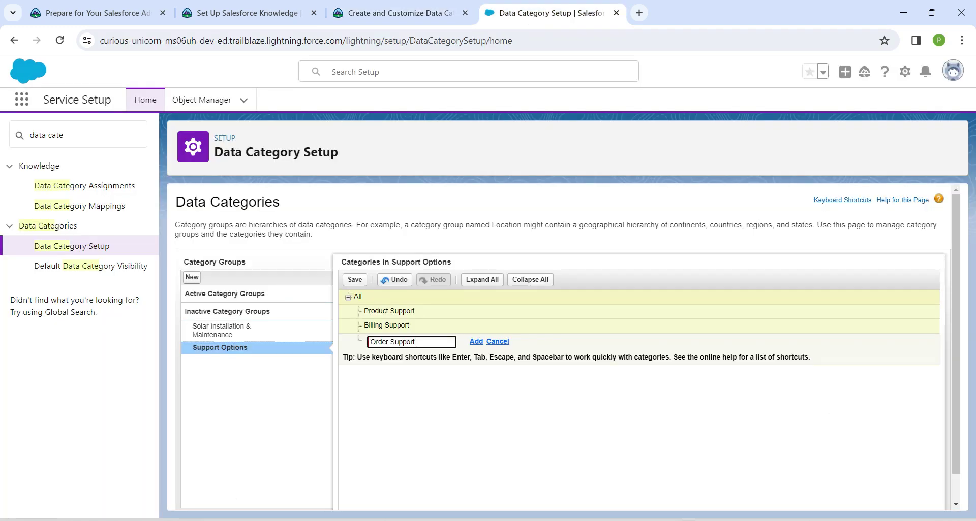
pyautogui.press('Return')
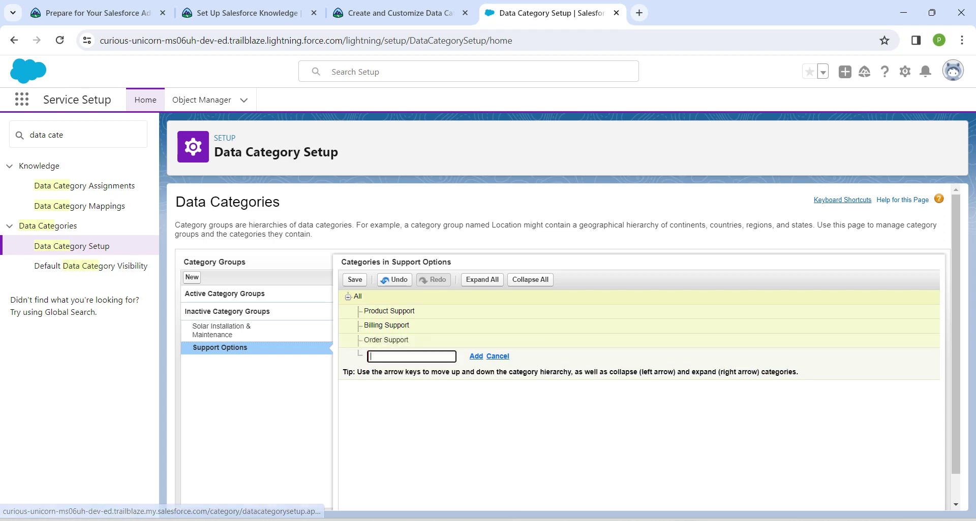
pyautogui.click(354, 280)
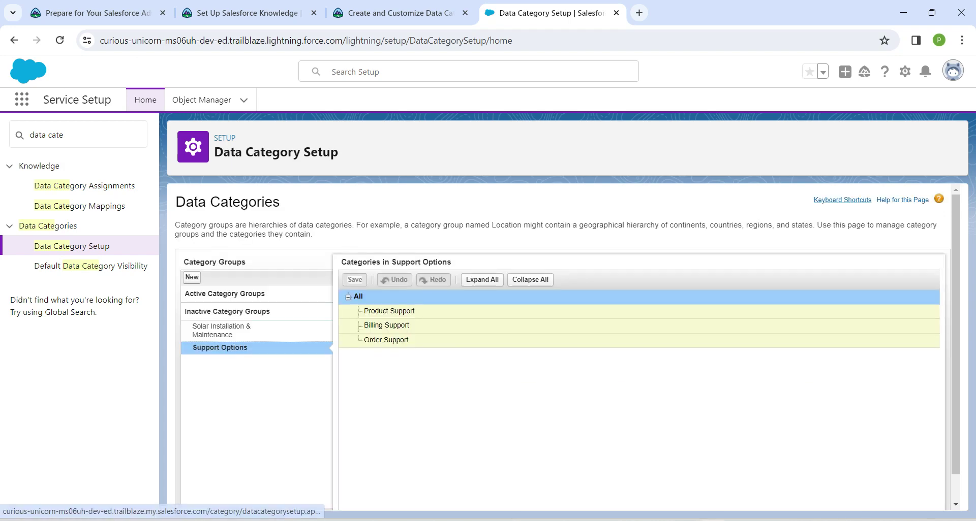
# Activate the Solar Installation & Maintenance and Support Options category groups.
pyautogui.moveTo(218, 330)
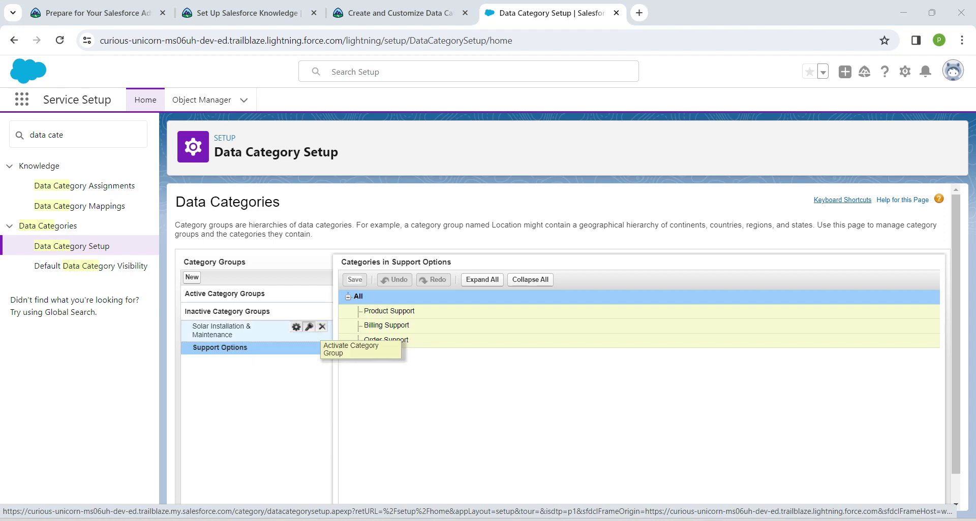
pyautogui.click(308, 327)
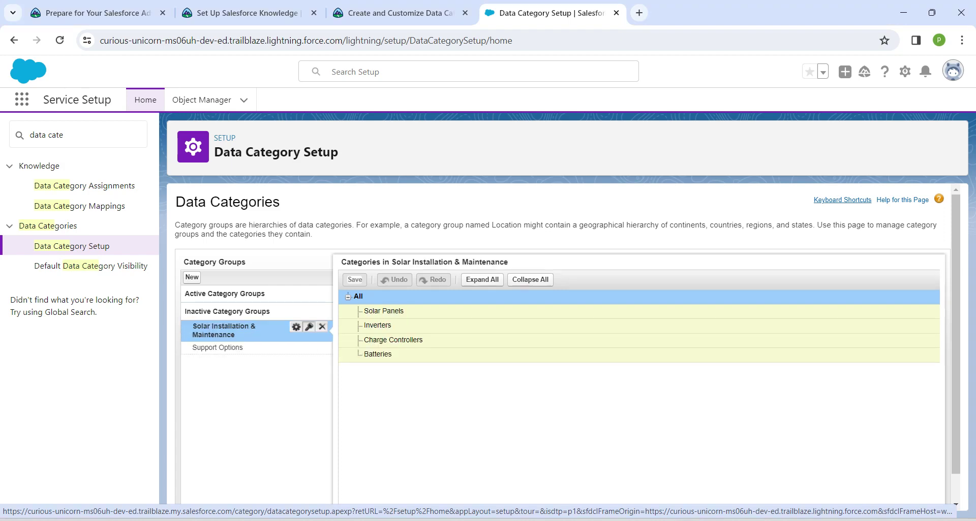
pyautogui.click(309, 327)
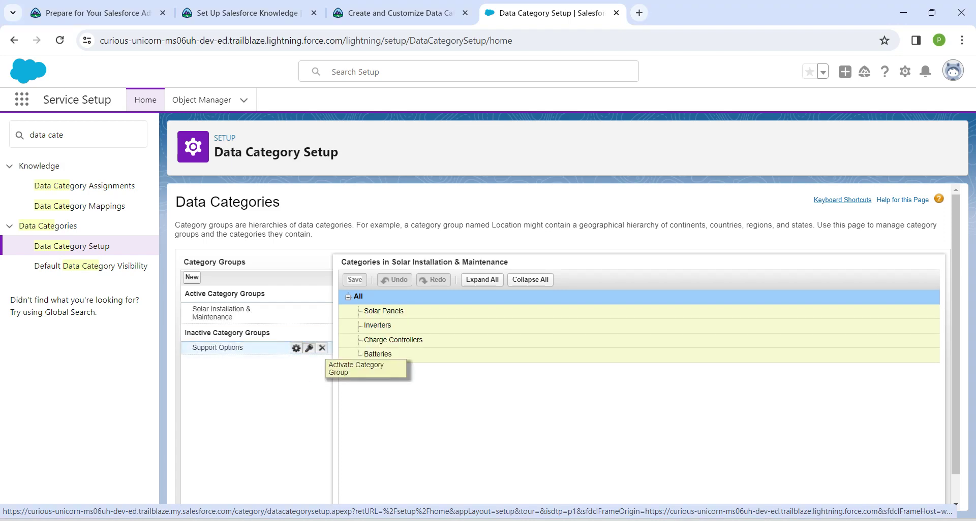
pyautogui.click(309, 348)
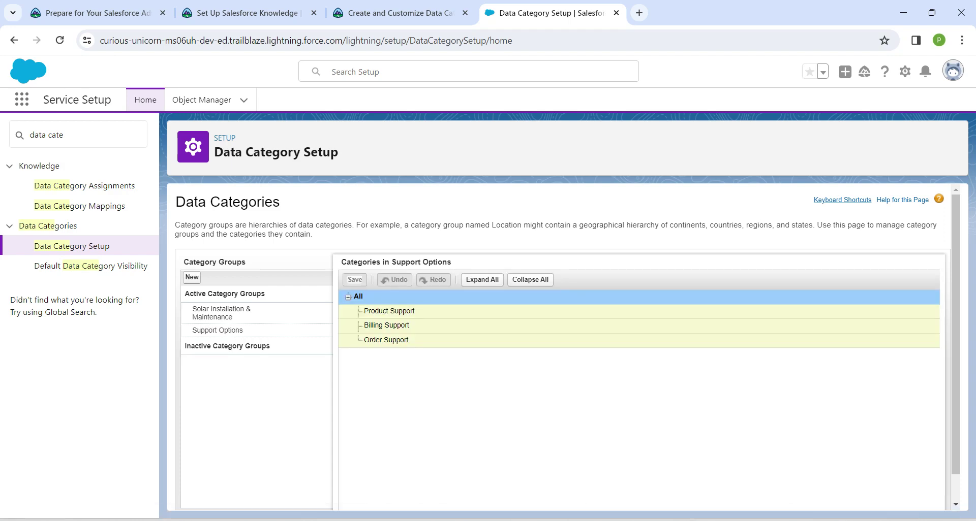
# Search the setup pages for "efault" and open the Default Data Category Visibility settings.
pyautogui.click(81, 134)
pyautogui.hotkey('ctrl', 'a')
pyautogui.write('e')
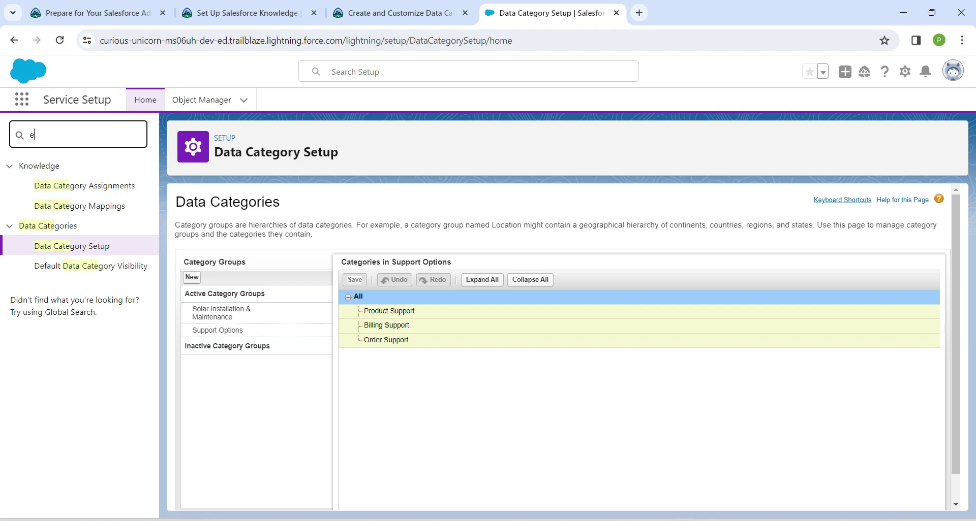
pyautogui.write('fault')
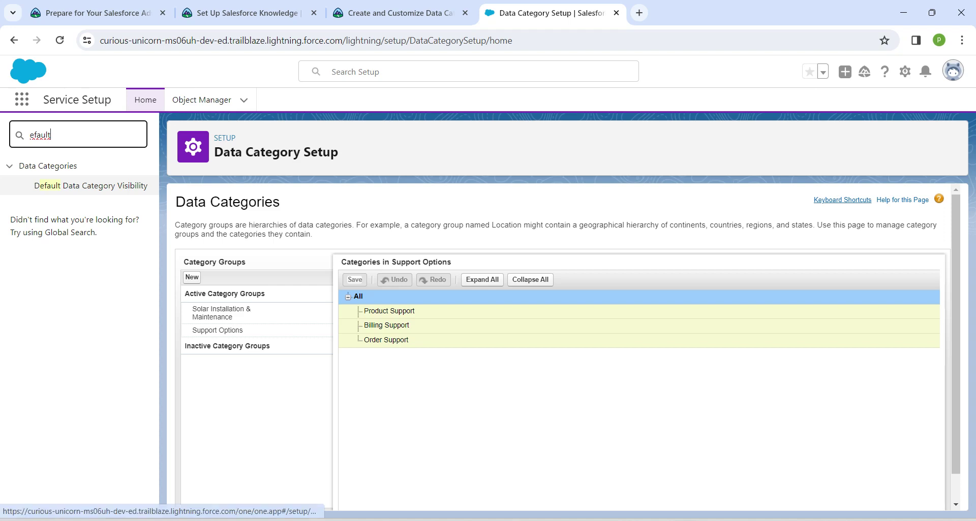
pyautogui.click(90, 185)
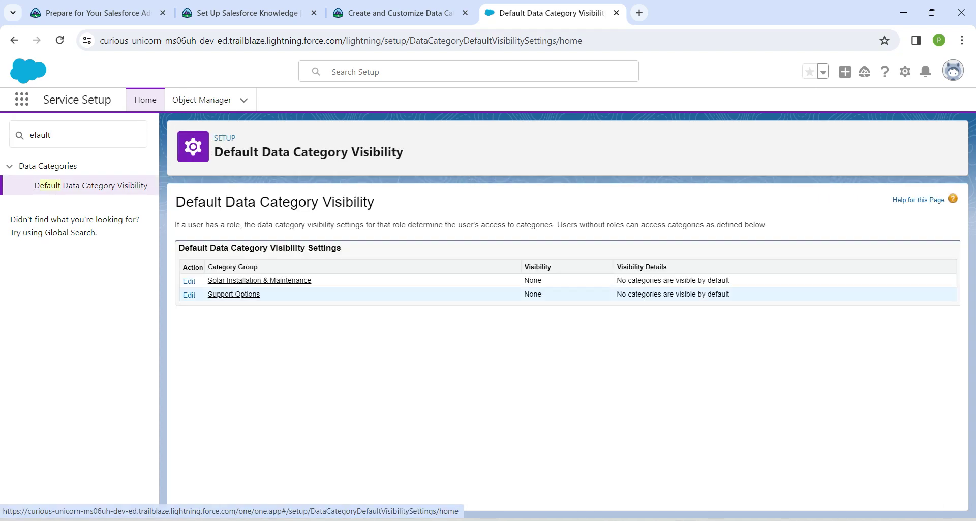
# Set the default visibility of both Solar Installation & Maintenance and Support Options to All Categories and save each group.
pyautogui.click(189, 281)
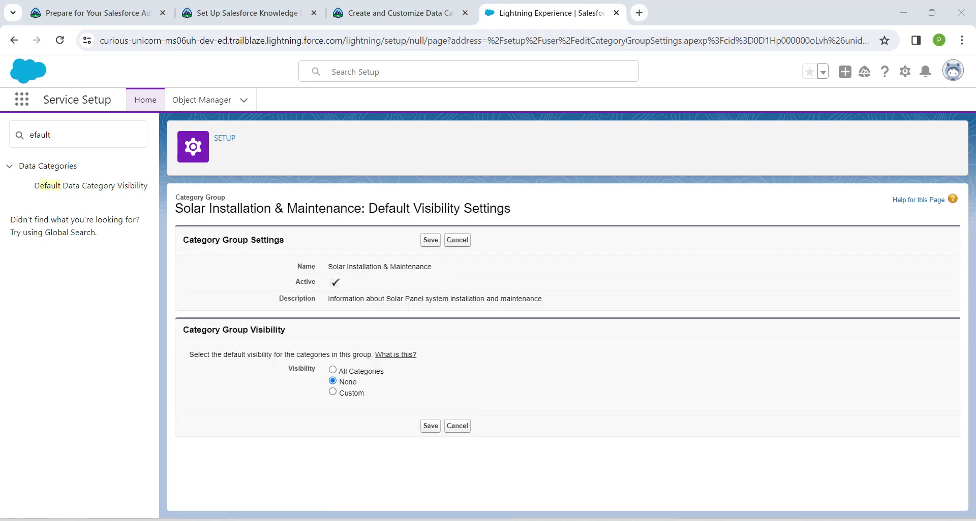
pyautogui.click(332, 370)
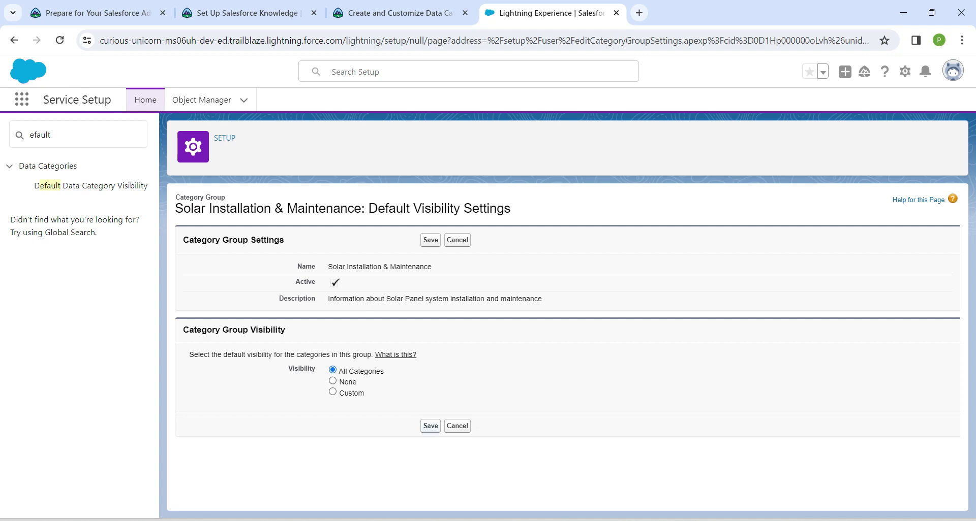
pyautogui.click(430, 426)
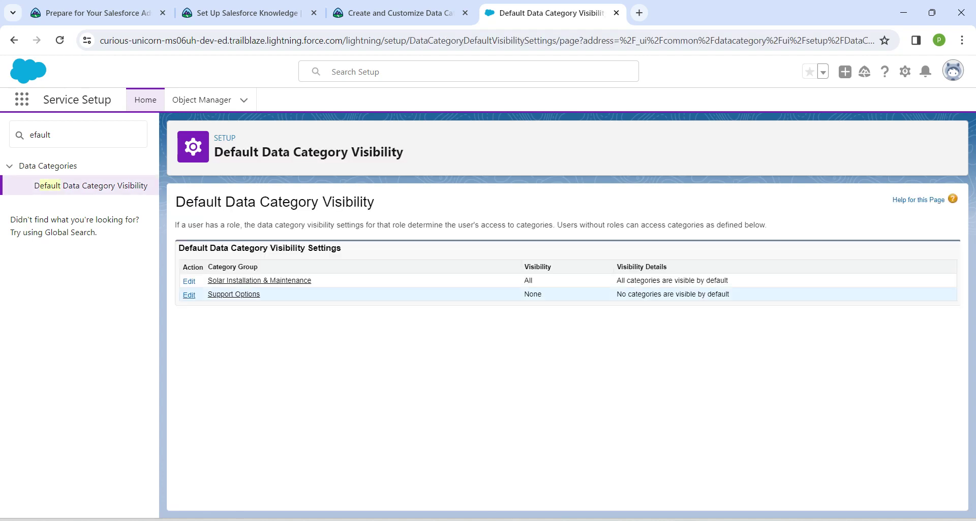
pyautogui.click(189, 295)
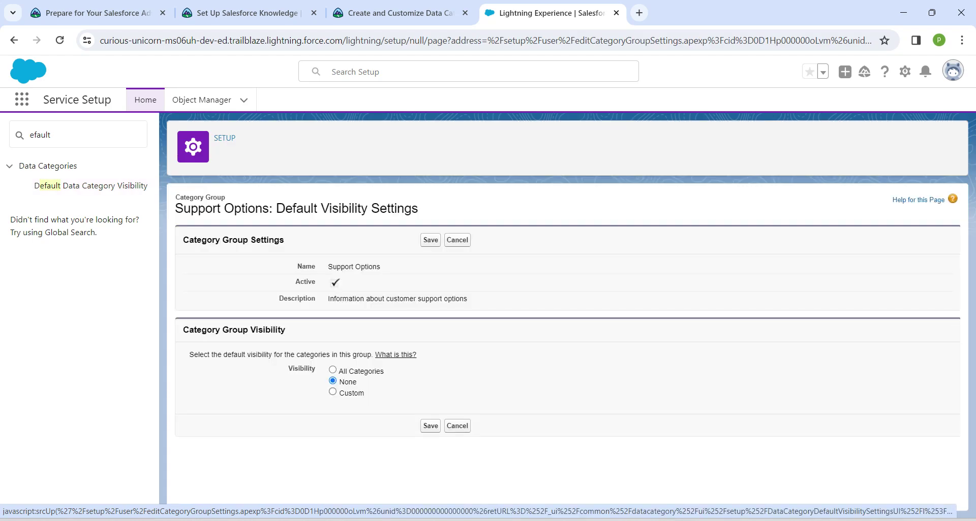
pyautogui.click(332, 370)
pyautogui.press('Return')
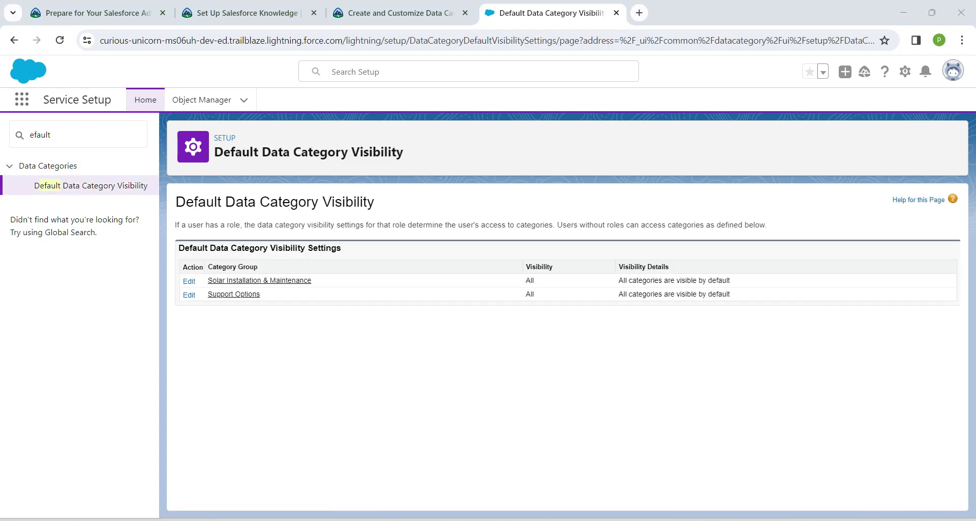
# Search the setup pages for "permiss" and open the Data Category Visibility settings of the Knowledge Manager Permission Set.
pyautogui.click(79, 135)
pyautogui.hotkey('ctrl', 'a')
pyautogui.write('permiss')
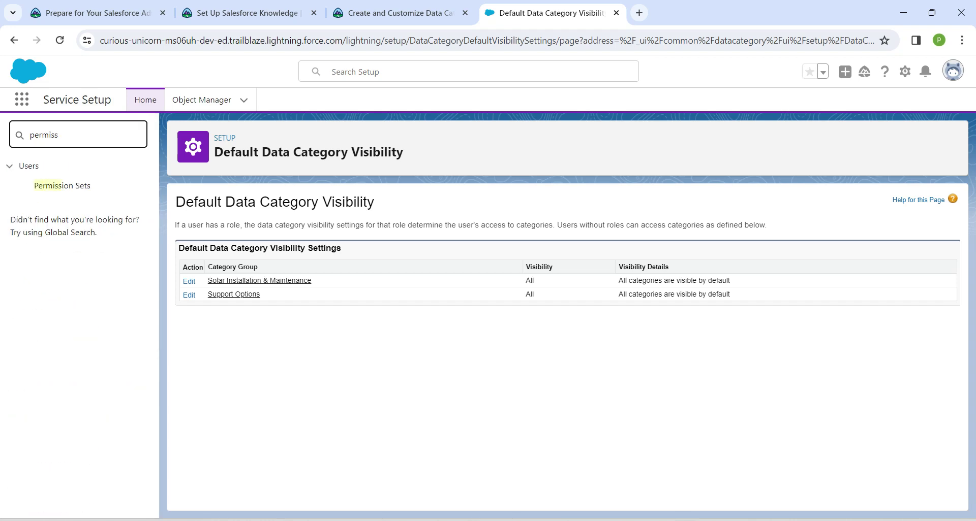
pyautogui.click(62, 185)
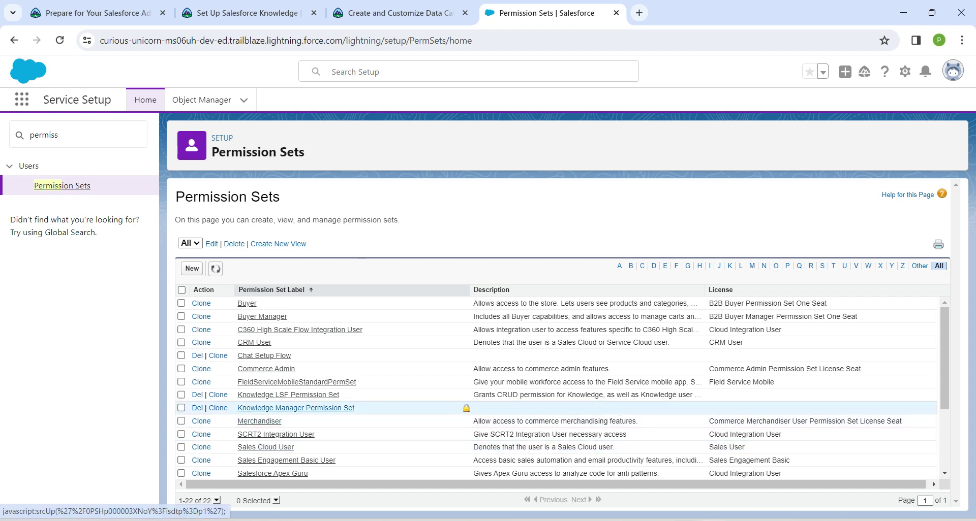
pyautogui.click(296, 408)
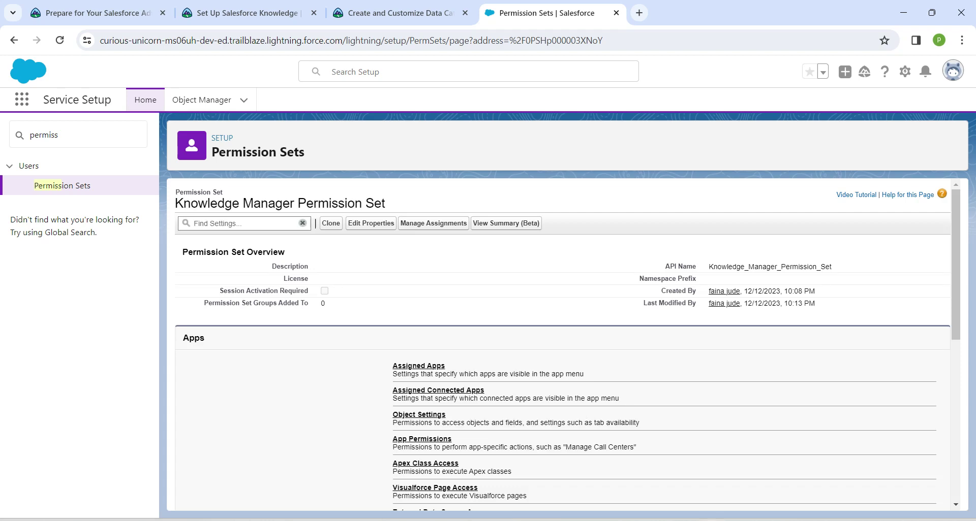
pyautogui.scroll(-4, 567, 345)
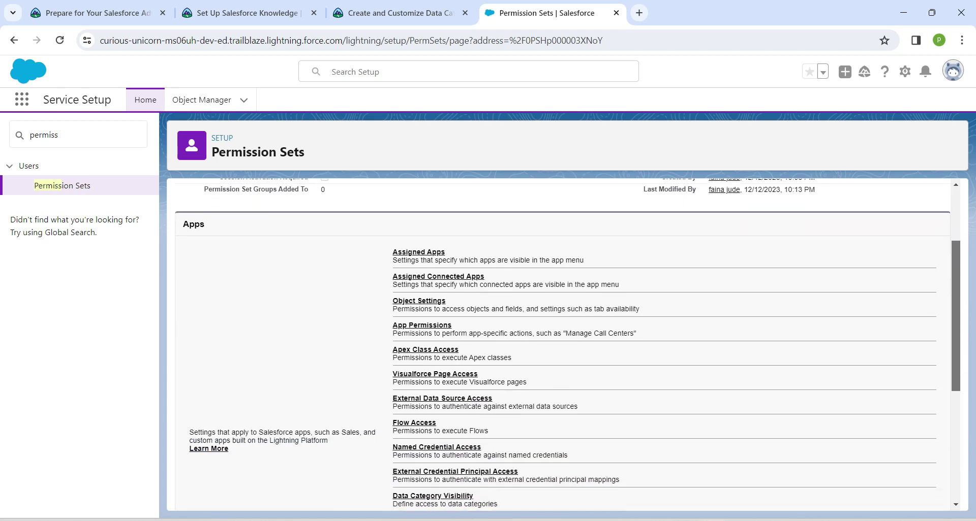
pyautogui.scroll(-2, 567, 345)
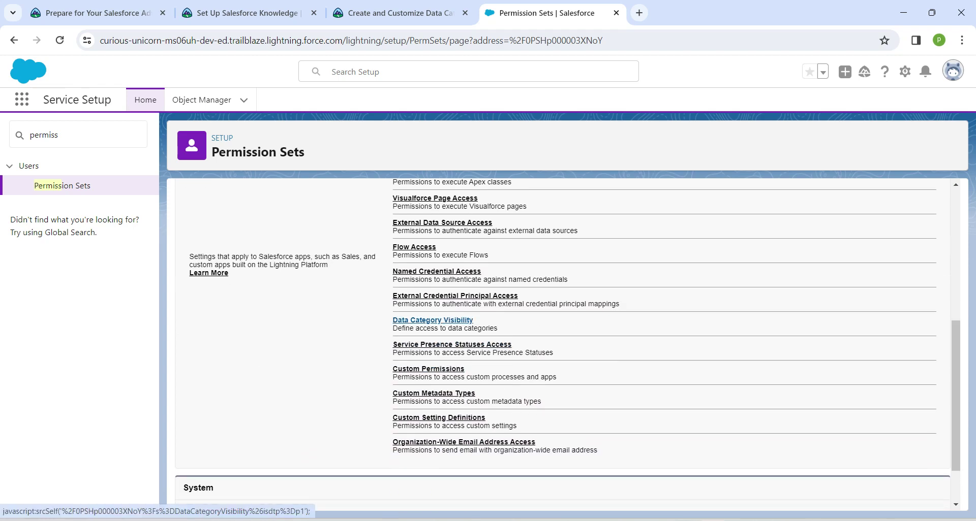
pyautogui.click(433, 320)
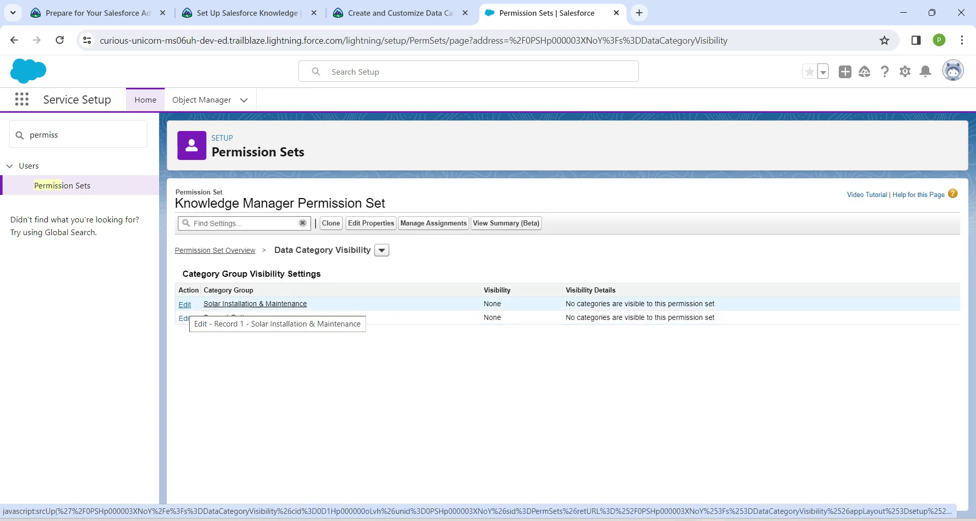
# Give the Knowledge Manager Permission Set All Categories visibility for Solar Installation & Maintenance and Support Options, saving each group.
pyautogui.click(184, 305)
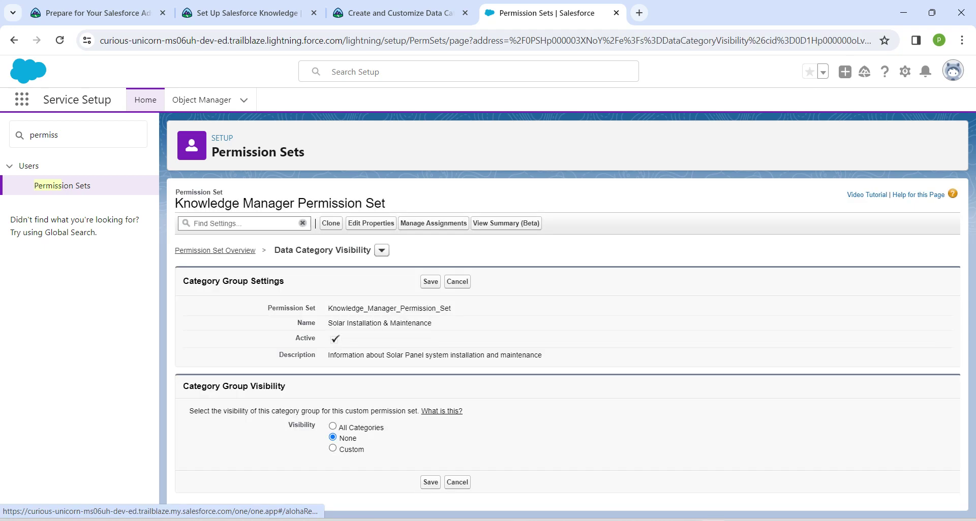
pyautogui.click(332, 426)
pyautogui.click(430, 482)
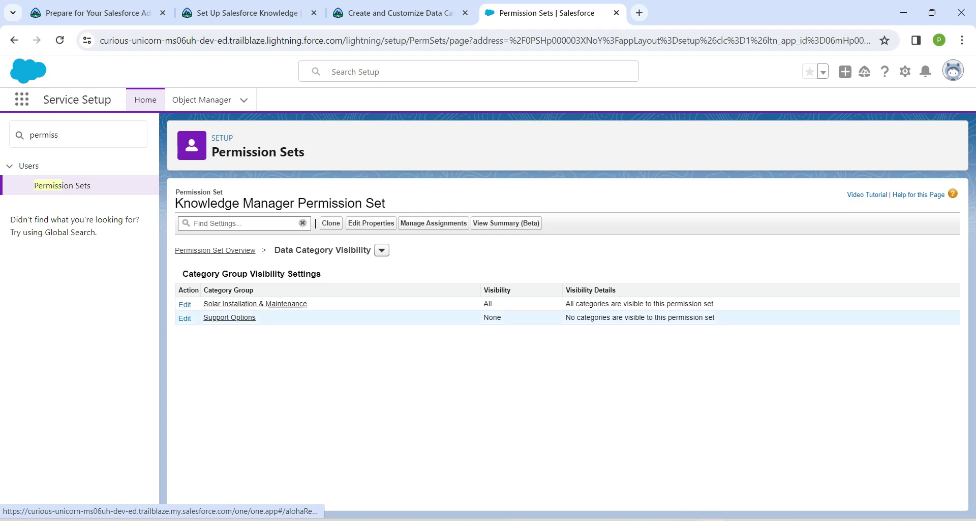
pyautogui.click(184, 319)
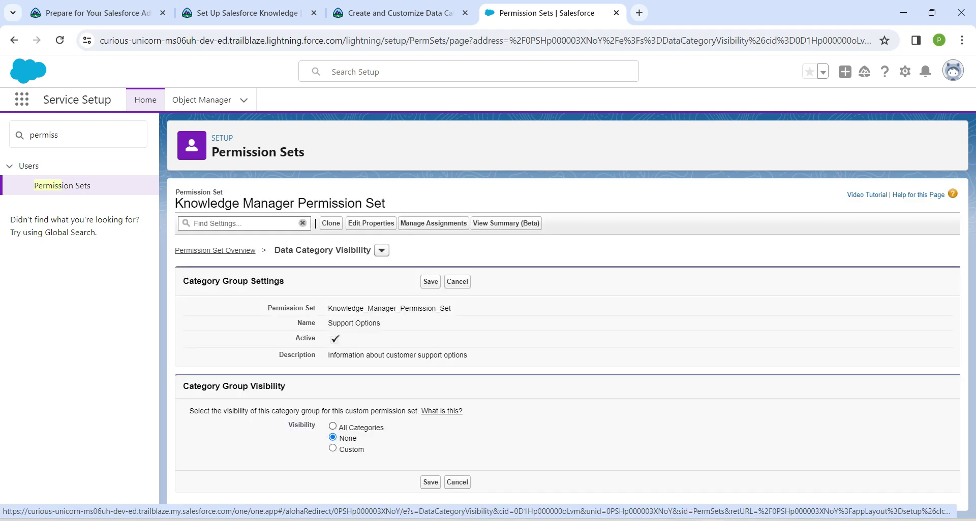
pyautogui.click(332, 426)
pyautogui.click(430, 483)
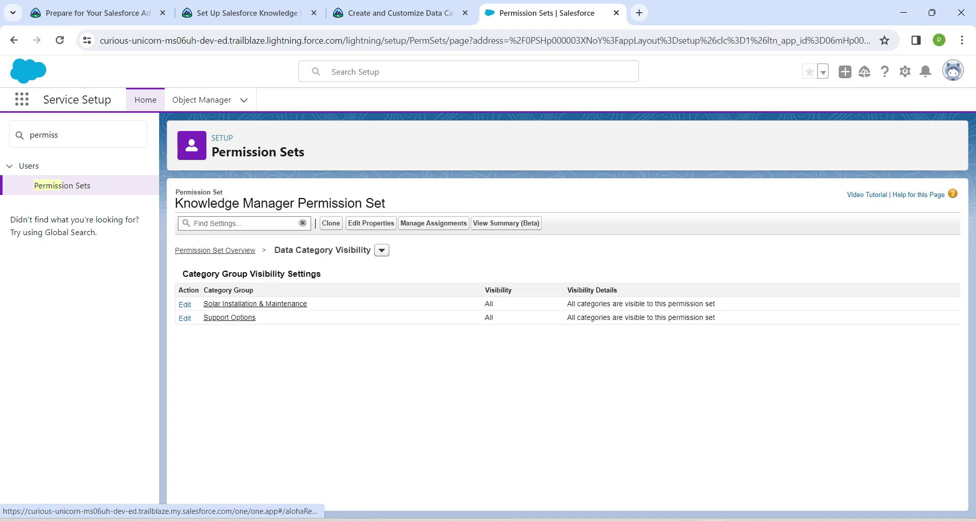
# Verify the Create and Customize Data Categories step in Trailhead and reload the Set Up Salesforce Knowledge project page.
pyautogui.click(394, 12)
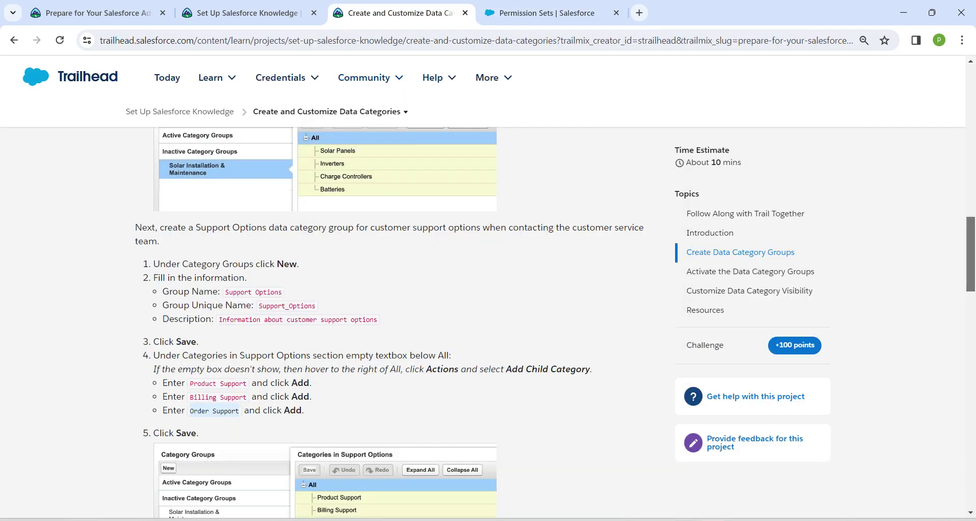
pyautogui.scroll(-15, 395, 305)
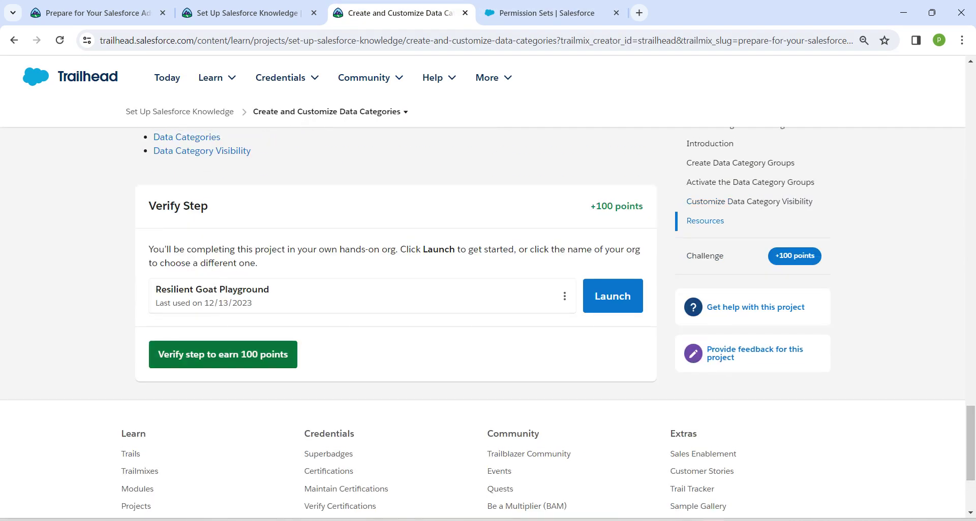
pyautogui.click(222, 354)
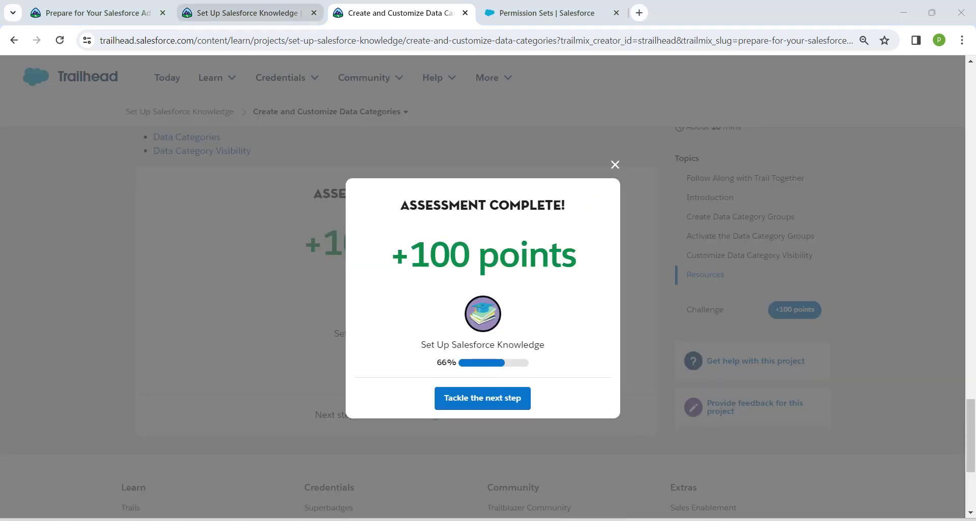
pyautogui.click(247, 13)
pyautogui.click(60, 40)
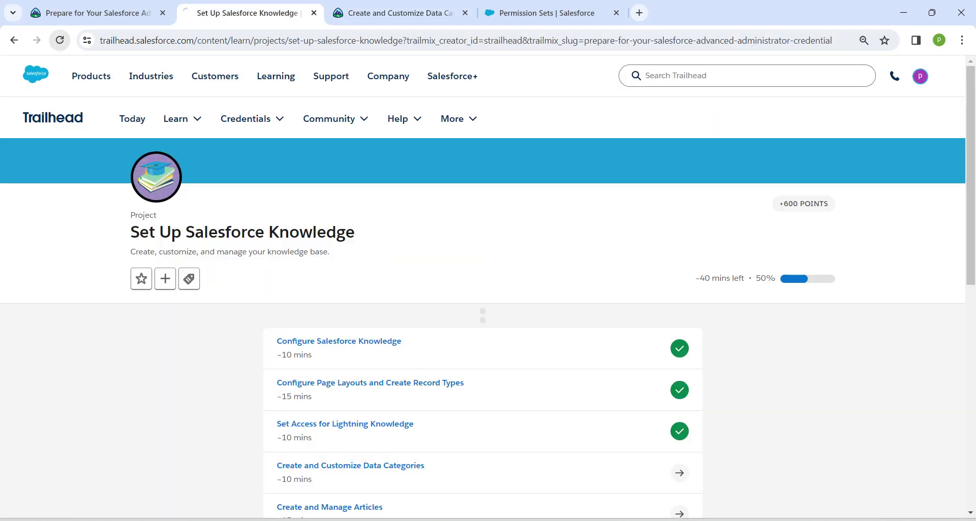